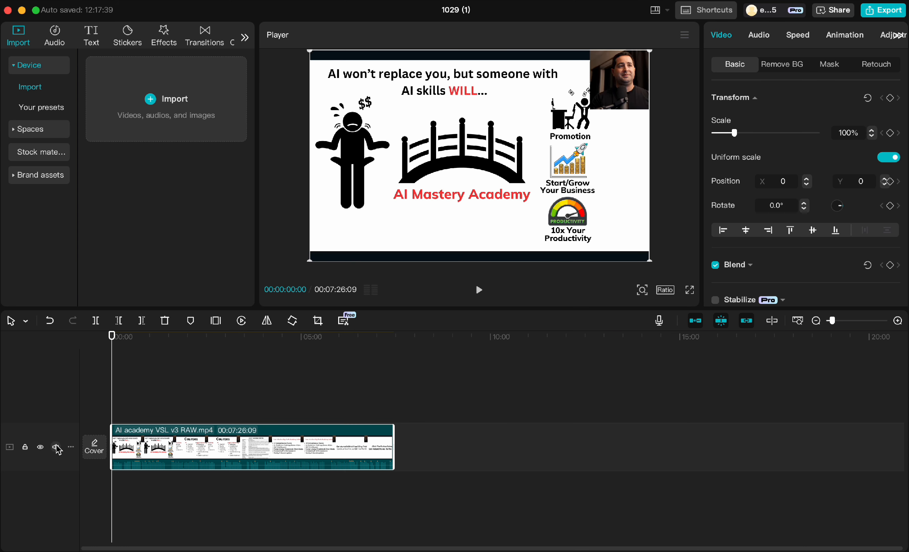
# Set the video track's height to Tall and enlarge its audio waveform so that it fills the clip.
pyautogui.click(71, 447)
pyautogui.moveTo(98, 461)
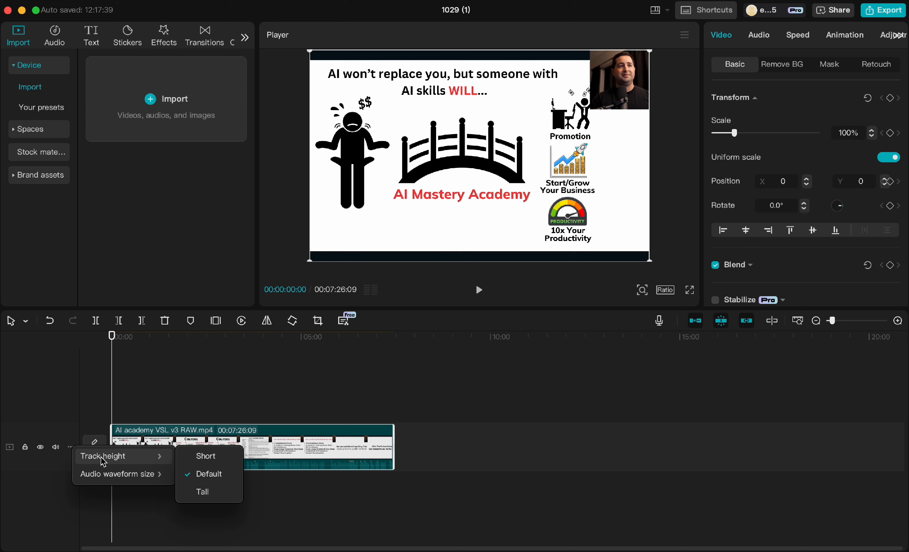
pyautogui.click(201, 492)
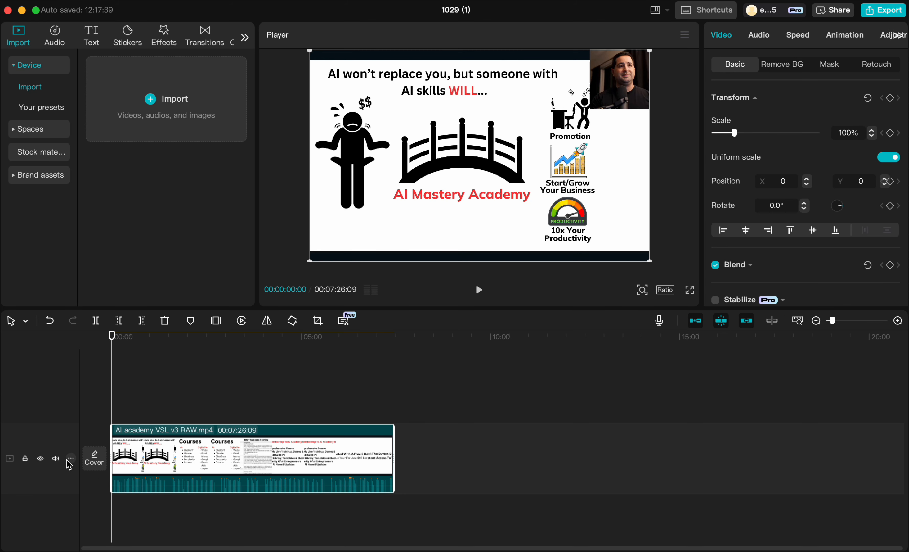
pyautogui.click(70, 458)
pyautogui.moveTo(78, 488)
pyautogui.click(205, 527)
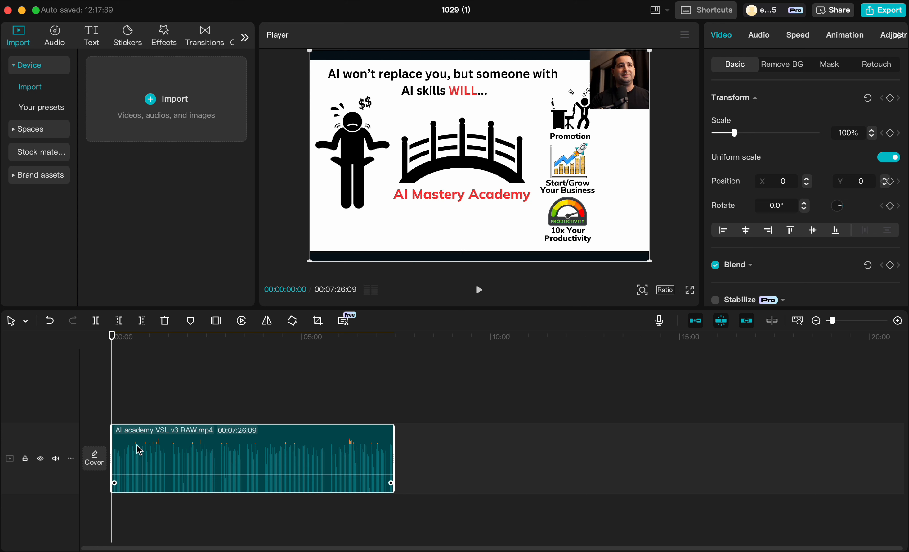
pyautogui.scroll(5, 140, 451)
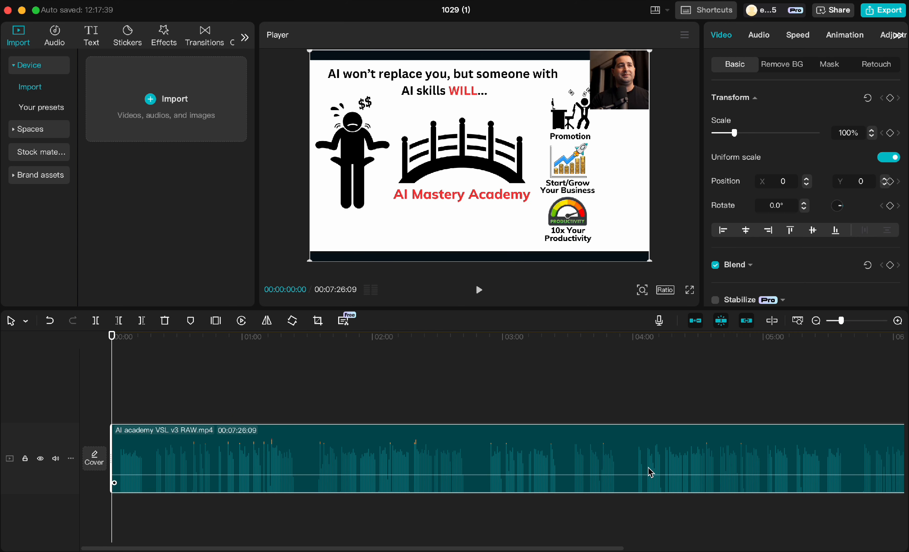
pyautogui.scroll(5, 170, 450)
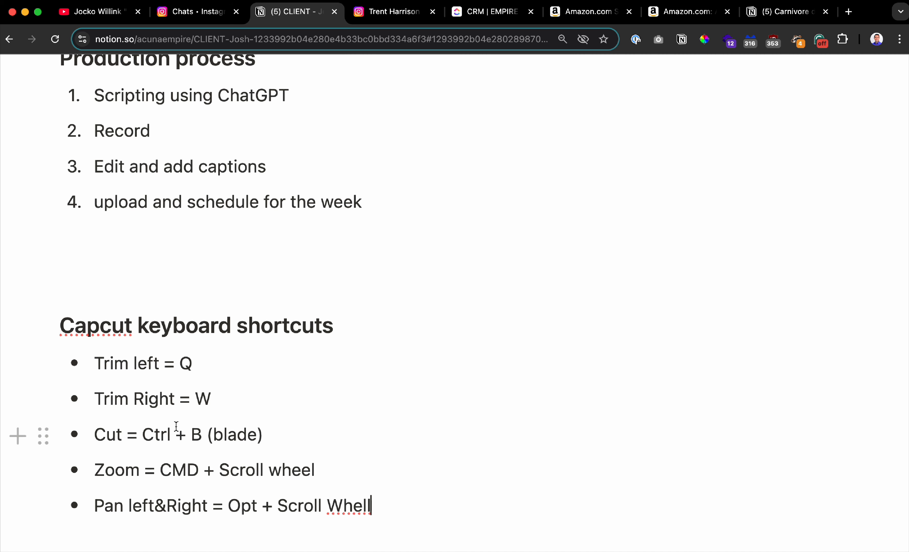
# Switch to the Notion page and go over the Trim left, Zoom and Pan entries under Capcut keyboard shortcuts.
pyautogui.moveTo(229, 364); pyautogui.dragTo(164, 364)
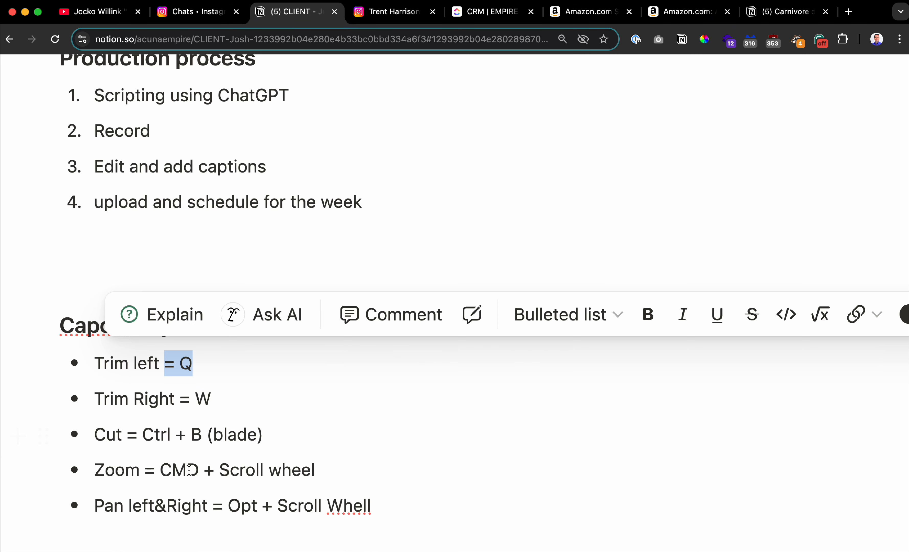
pyautogui.moveTo(164, 466); pyautogui.dragTo(343, 468)
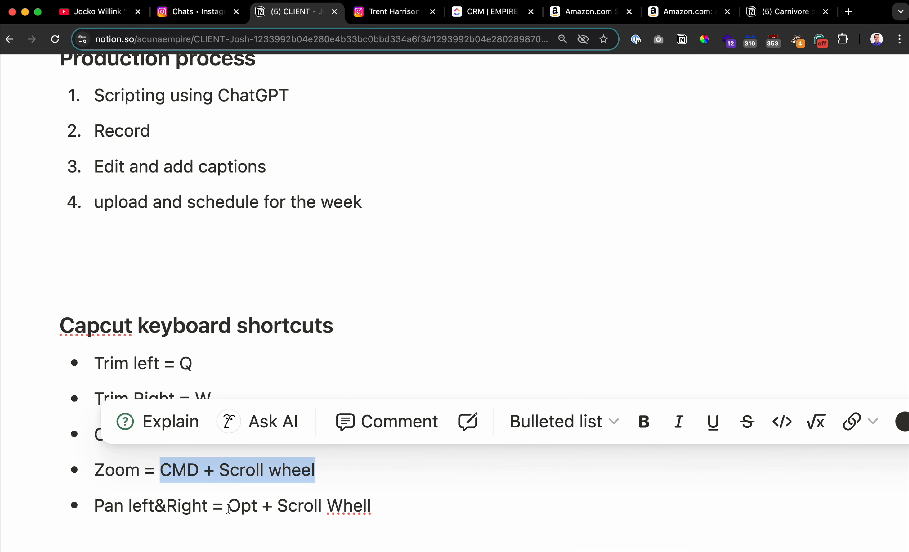
pyautogui.moveTo(228, 508); pyautogui.dragTo(372, 506)
# Correct "Whell" to "Wheel" in the Pan left&Right entry of the shortcut list.
pyautogui.scroll(-5, 325, 502)
pyautogui.click(362, 325)
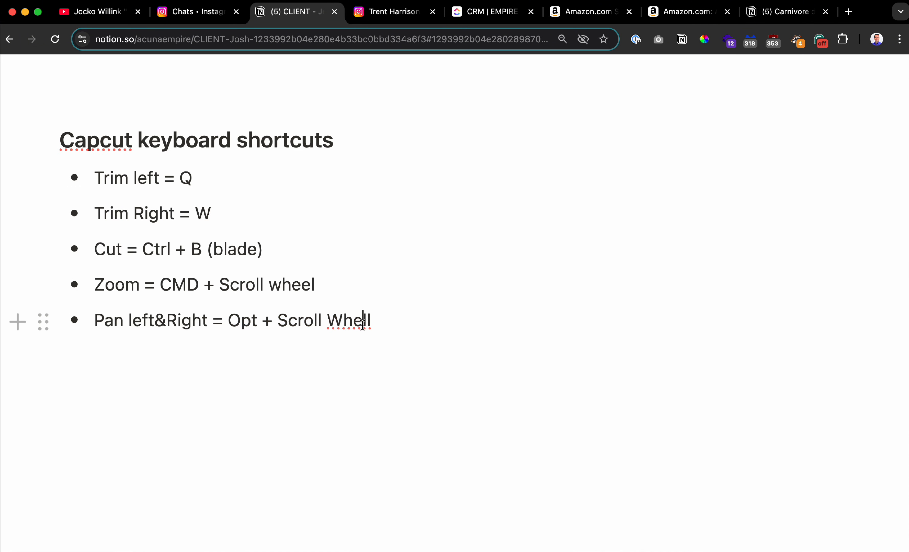
pyautogui.scroll(-2, 362, 324)
pyautogui.write('e')
pyautogui.press('Right')
pyautogui.press('Right')
pyautogui.press('BackSpace')
pyautogui.scroll(4, 348, 327)
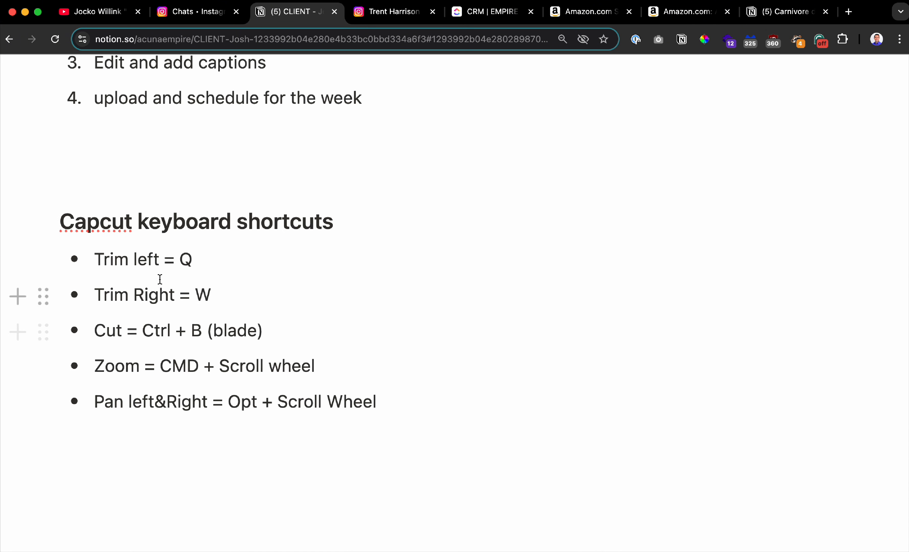
# Go over the Trim left, Trim Right and Cut entries, and scrub the beginning of the clip in CapCut.
pyautogui.moveTo(193, 260); pyautogui.dragTo(130, 259)
pyautogui.moveTo(222, 295); pyautogui.dragTo(129, 294)
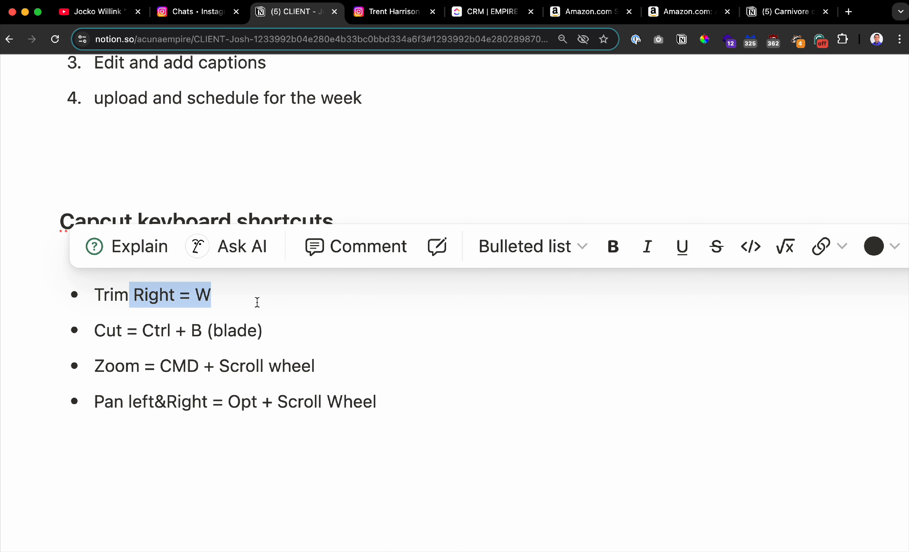
pyautogui.moveTo(260, 329); pyautogui.dragTo(161, 330)
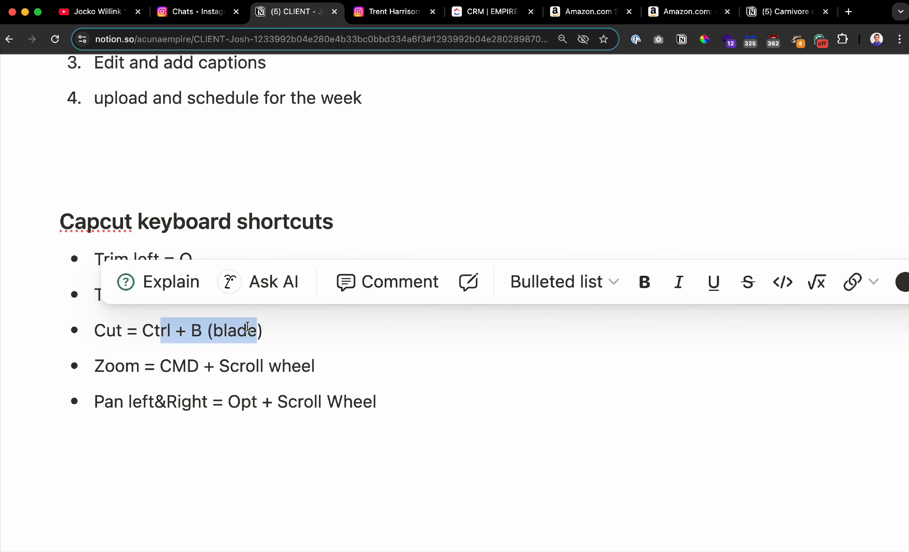
pyautogui.click(247, 327)
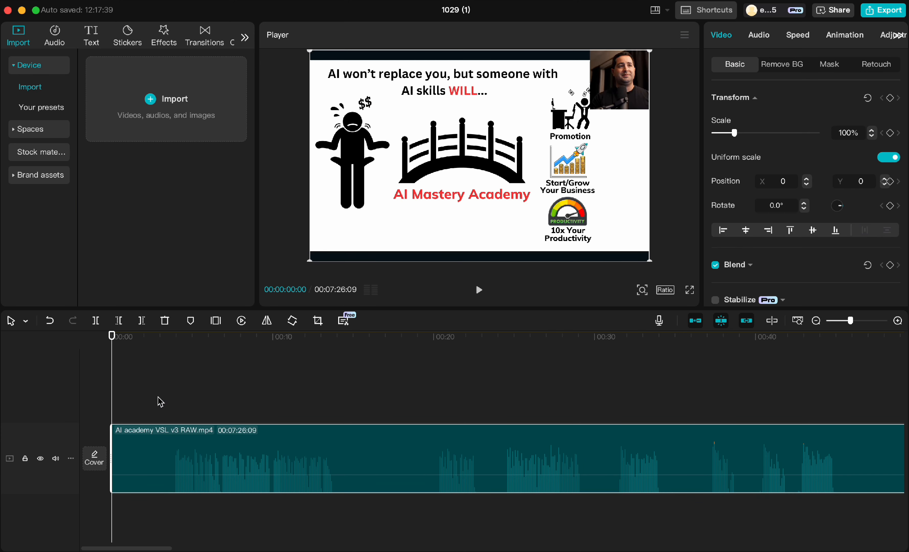
pyautogui.moveTo(149, 337); pyautogui.dragTo(122, 386)
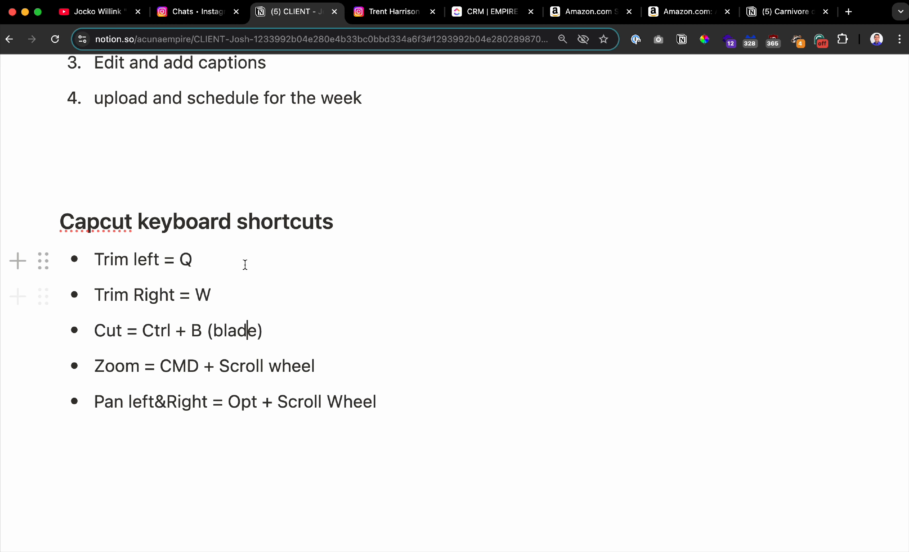
# In the Notion shortcut list, add a bullet reading "Start / Stop Video = Space" above the Trim left entry.
pyautogui.write('Start / STop')
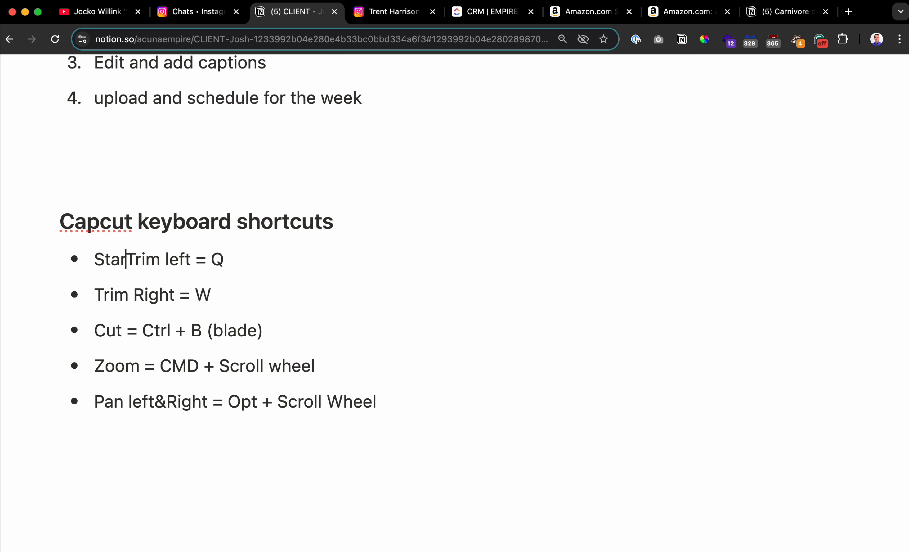
pyautogui.press('BackSpace')
pyautogui.press('BackSpace')
pyautogui.press('BackSpace')
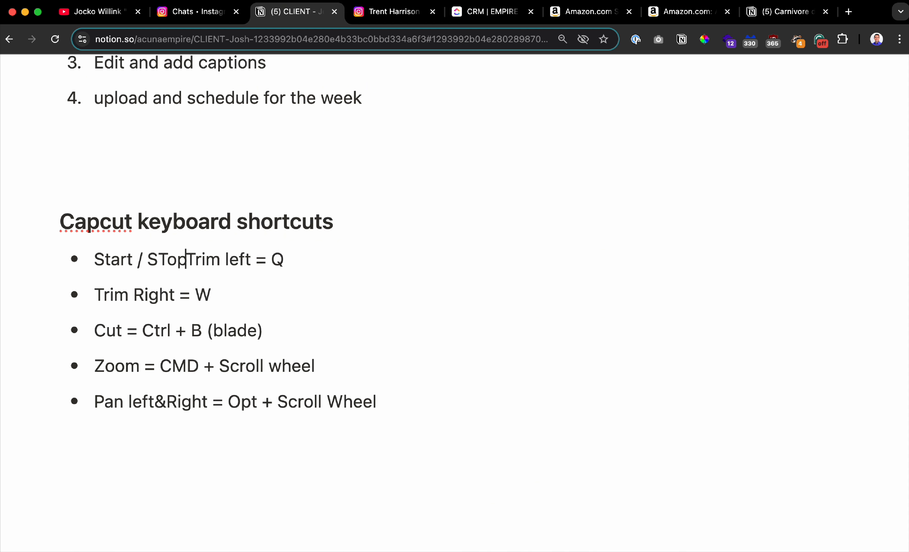
pyautogui.write('tpo')
pyautogui.press('BackSpace')
pyautogui.press('BackSpace')
pyautogui.write('op VIdeo')
pyautogui.press('BackSpace')
pyautogui.press('BackSpace')
pyautogui.press('BackSpace')
pyautogui.press('BackSpace')
pyautogui.write('ideo ')
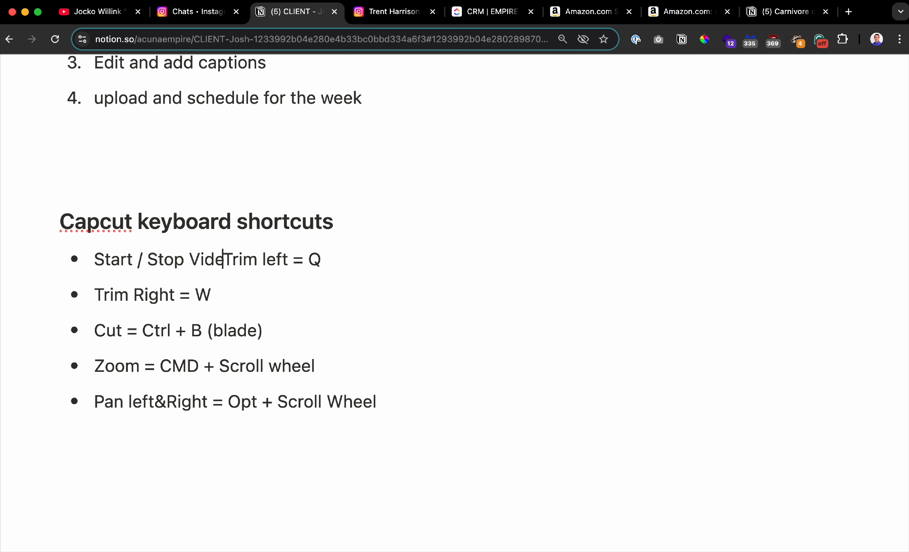
pyautogui.write('= SPace')
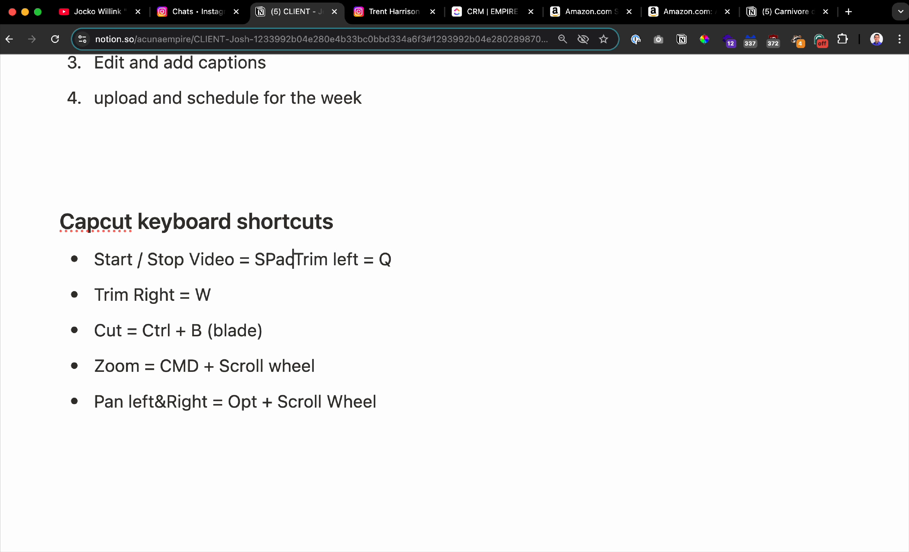
pyautogui.press('BackSpace')
pyautogui.press('BackSpace')
pyautogui.press('BackSpace')
pyautogui.press('BackSpace')
pyautogui.write('pa')
pyautogui.press('BackSpace')
pyautogui.press('BackSpace')
pyautogui.write('pace')
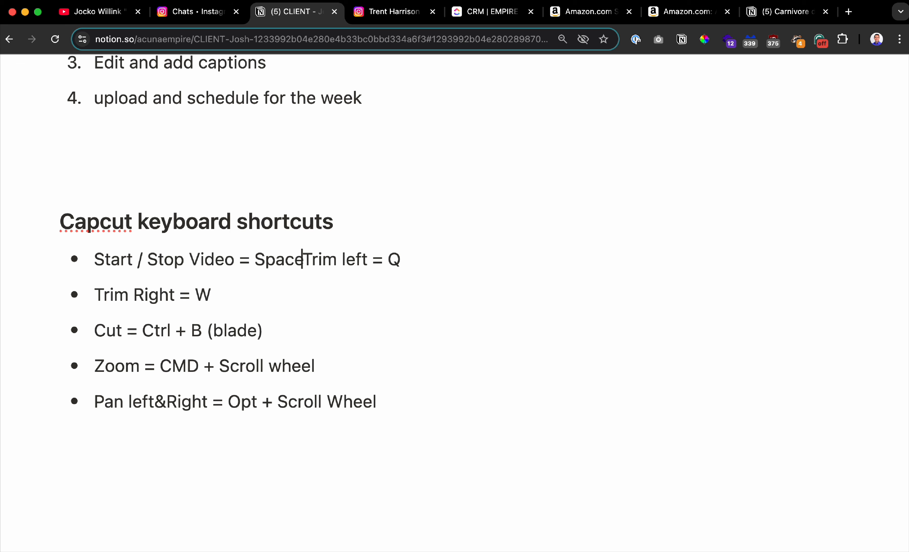
pyautogui.press('Return')
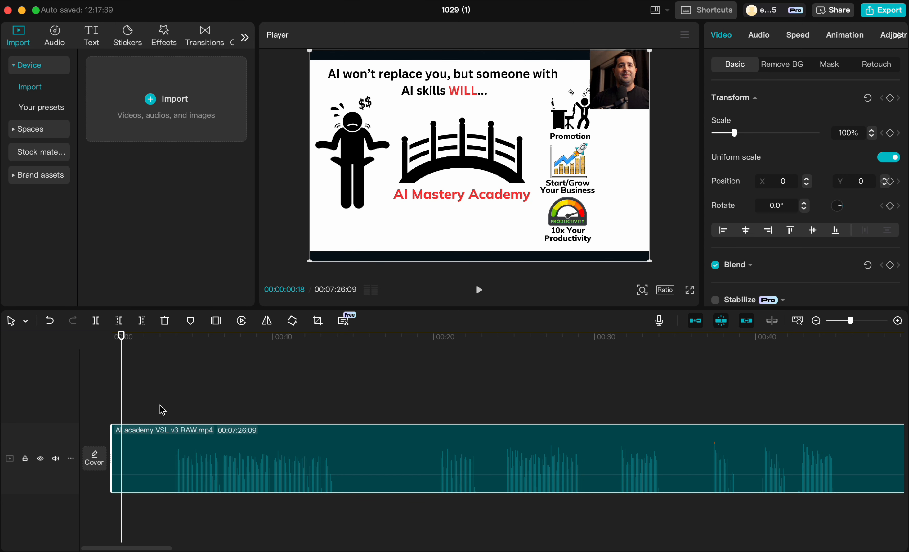
# Switch to CapCut, preview the clip's opening and trim off the silence before the speech begins at about 00:00:03:23.
pyautogui.press('space')
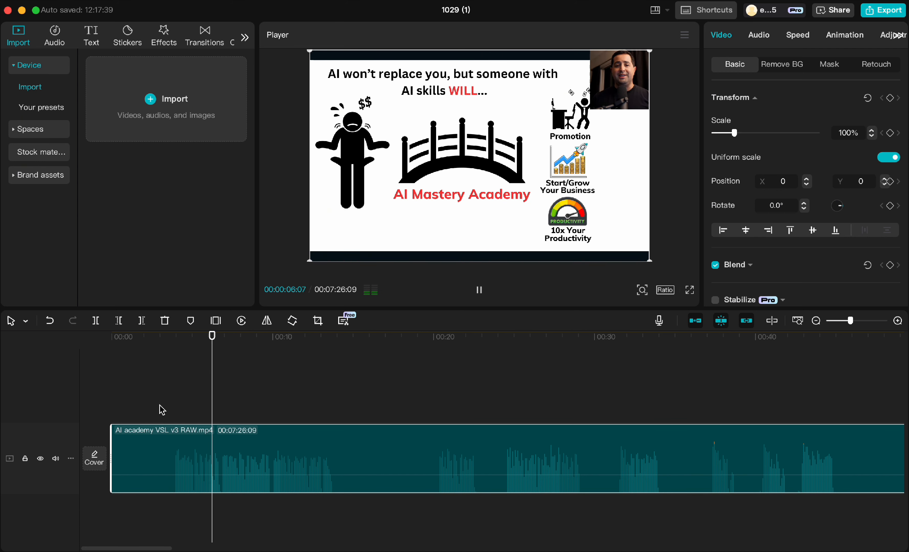
pyautogui.press('space')
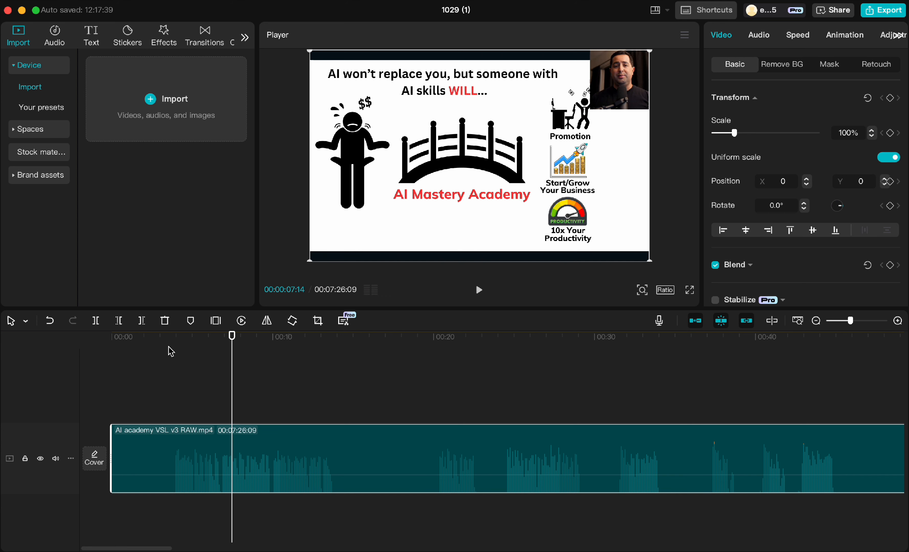
pyautogui.moveTo(139, 351); pyautogui.dragTo(172, 374)
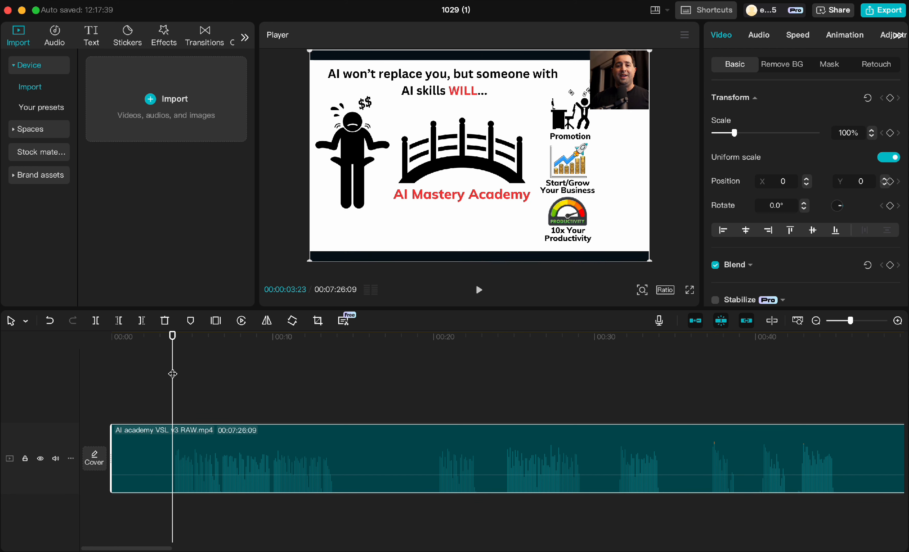
pyautogui.moveTo(176, 347)
pyautogui.mouseDown()
pyautogui.moveTo(161, 348)
pyautogui.moveTo(183, 346)
pyautogui.moveTo(175, 336)
pyautogui.moveTo(193, 350)
pyautogui.moveTo(156, 356)
pyautogui.moveTo(174, 358)
pyautogui.mouseUp()
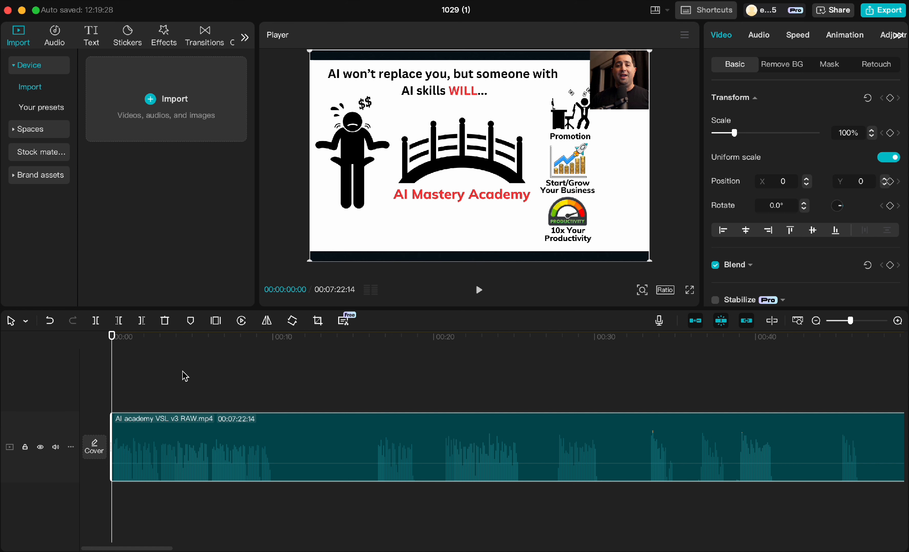
# Play the trimmed clip through its first spoken section and split it where the speech ends, at 00:00:09:27.
pyautogui.press('space')
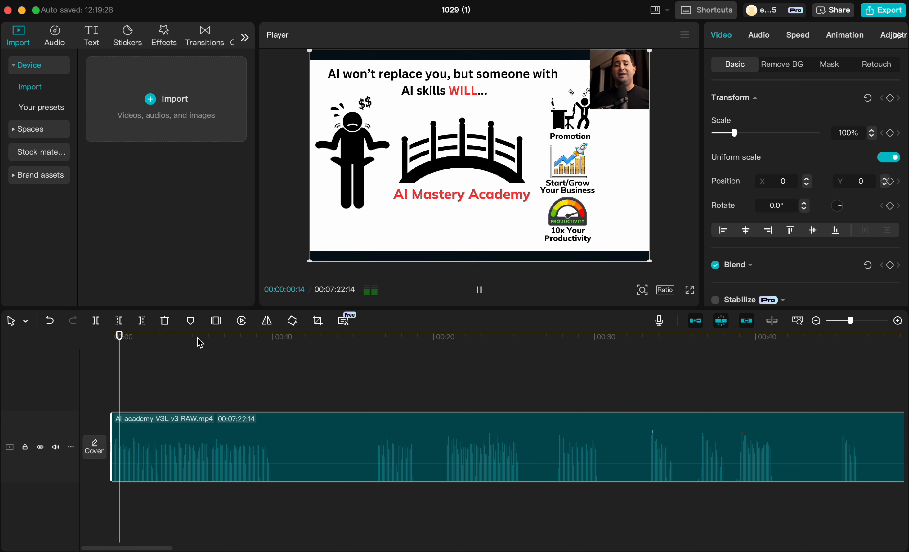
pyautogui.click(226, 341)
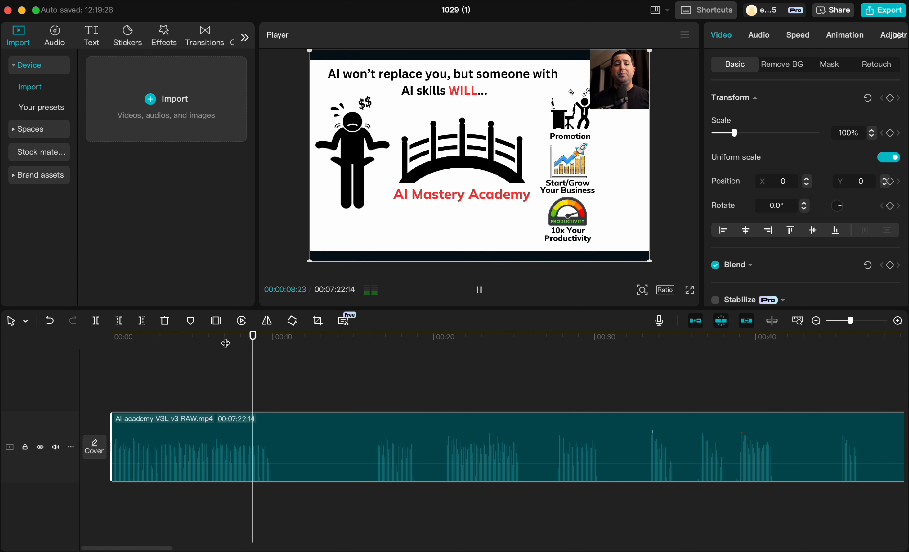
pyautogui.press('space')
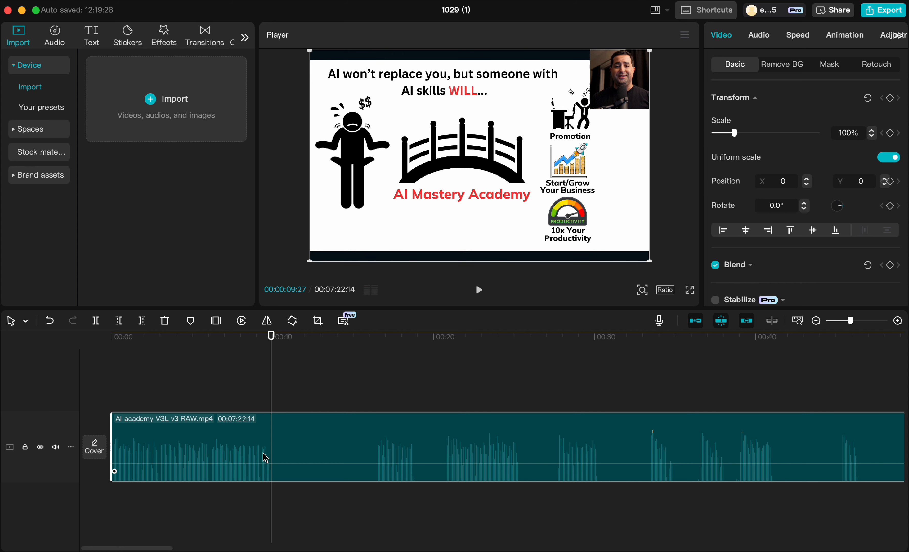
pyautogui.press('super+b')
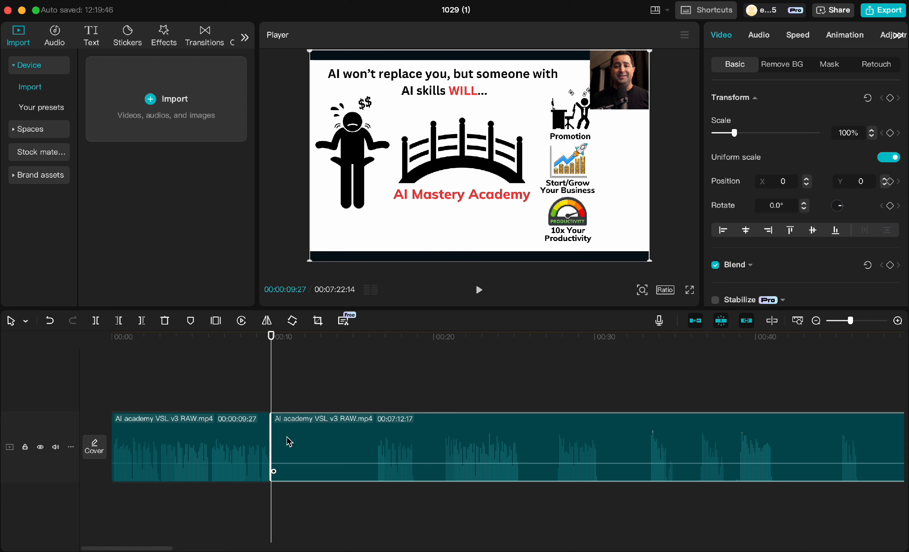
pyautogui.moveTo(288, 440)
pyautogui.mouseDown()
pyautogui.moveTo(366, 448)
pyautogui.moveTo(304, 443)
pyautogui.mouseUp()
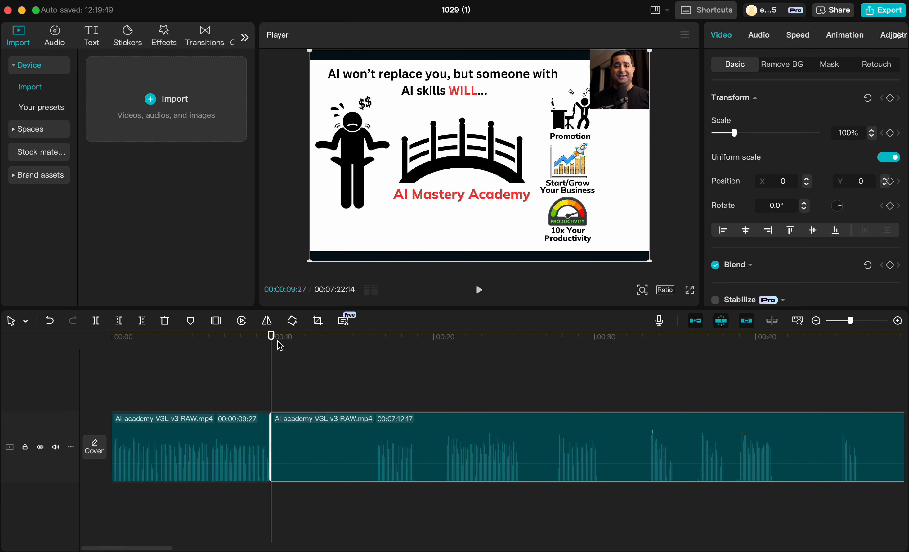
# Play the takes following the split and trim off the bad take, so the clip starts at its 00:00:20:19 point.
pyautogui.moveTo(279, 336); pyautogui.dragTo(377, 344)
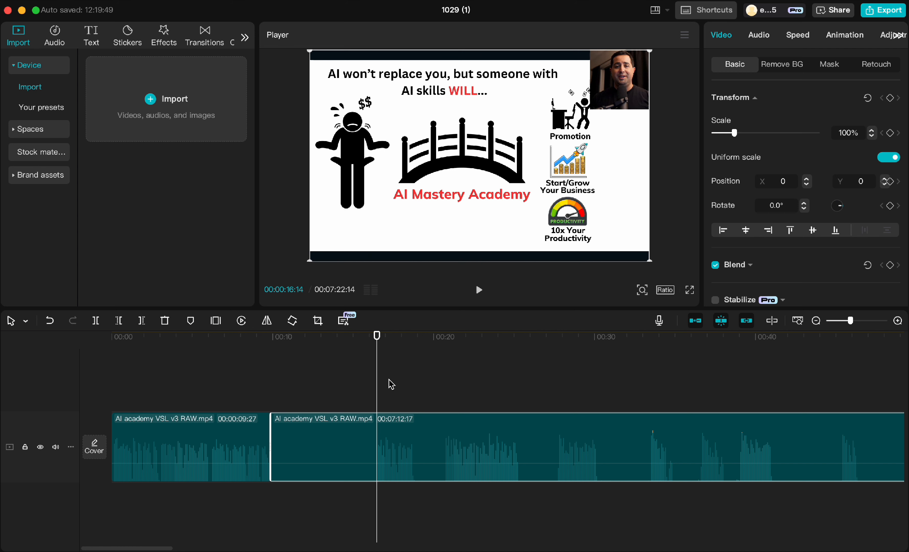
pyautogui.press('space')
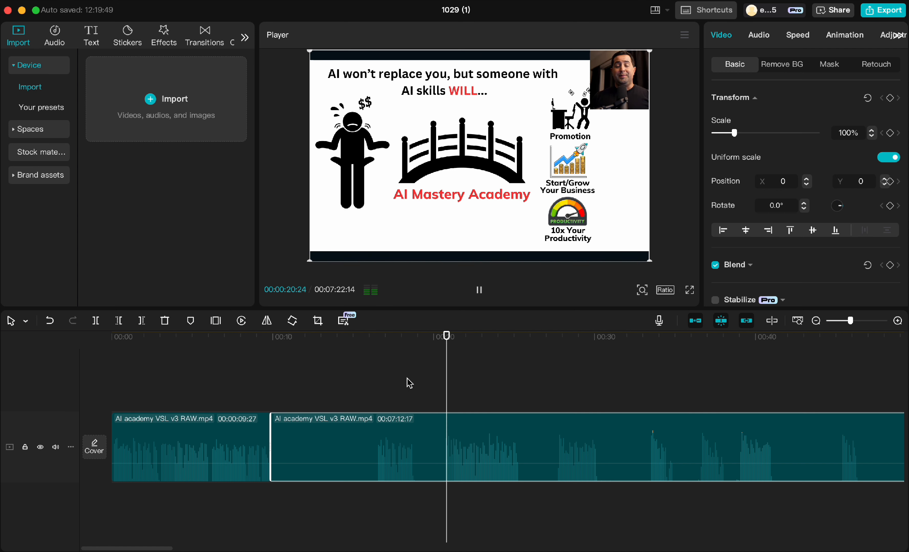
pyautogui.press('space')
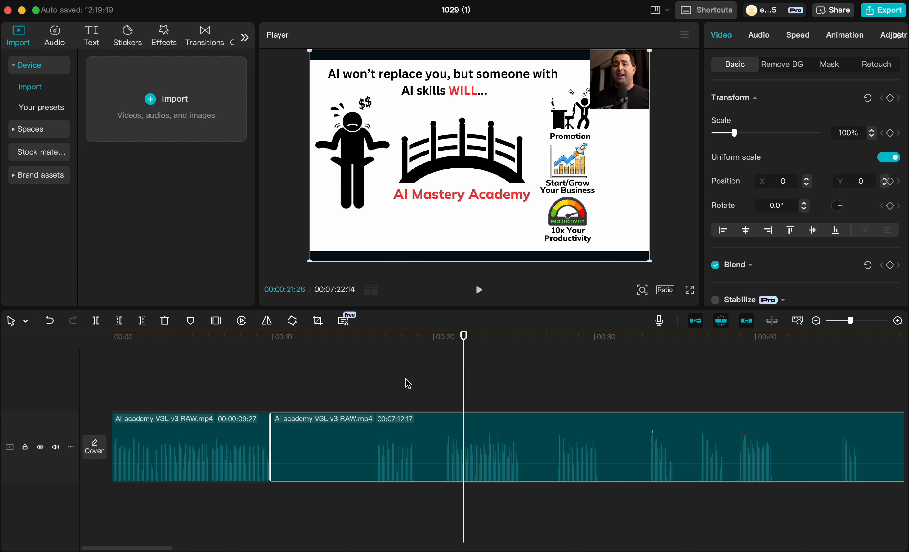
pyautogui.click(375, 346)
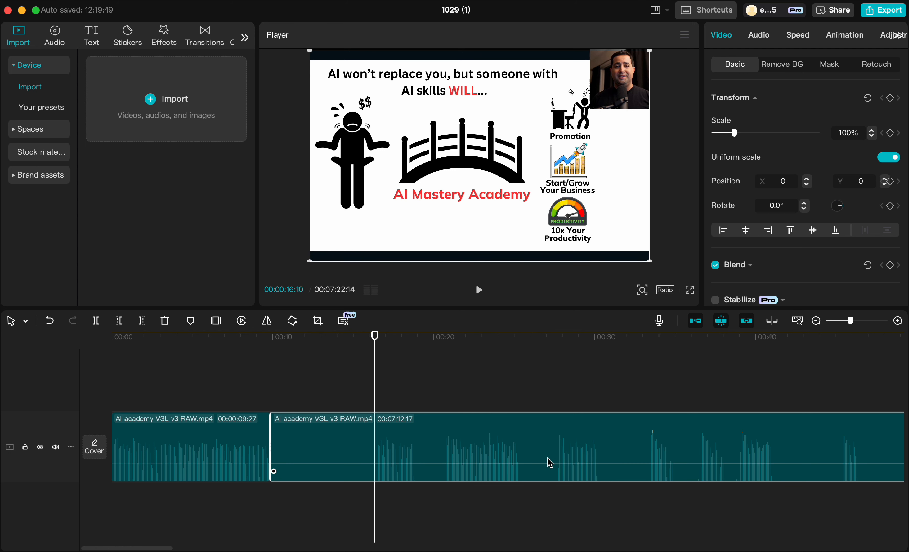
pyautogui.press('space')
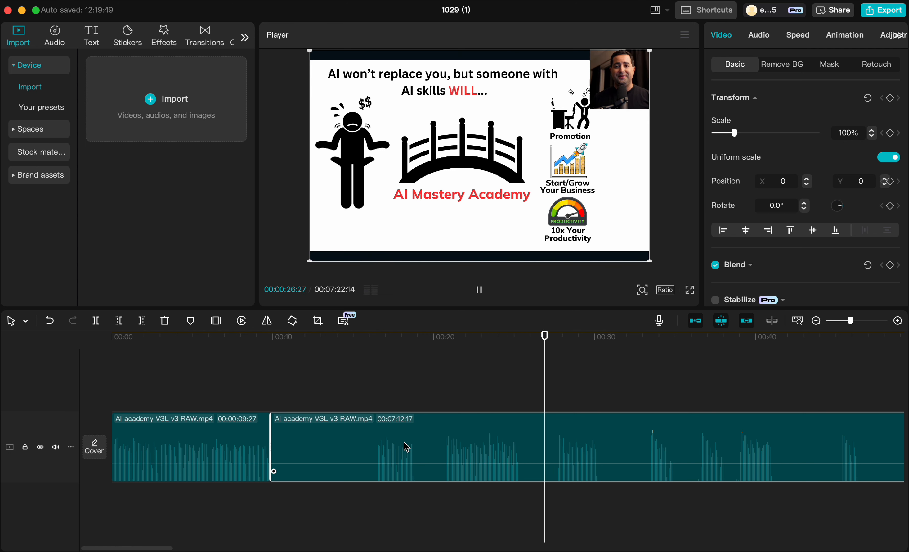
pyautogui.press('space')
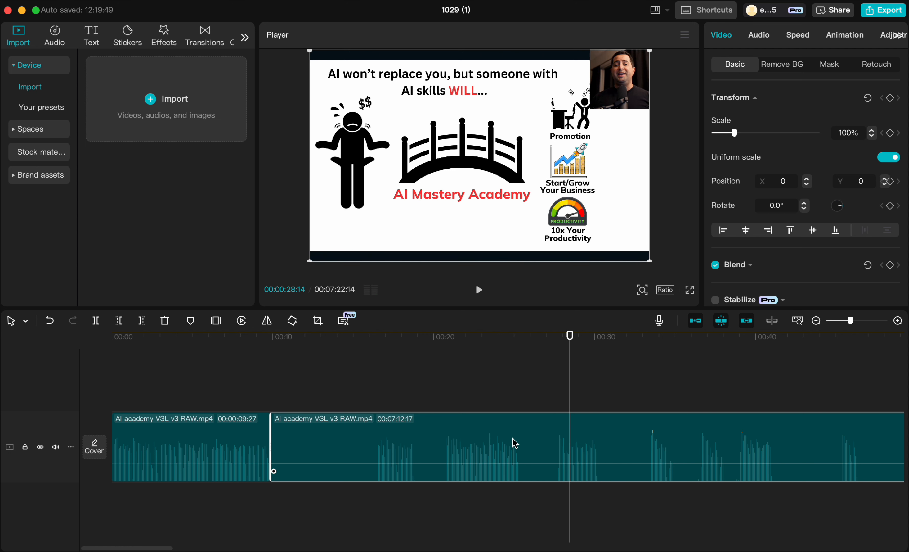
pyautogui.moveTo(455, 338); pyautogui.dragTo(444, 340)
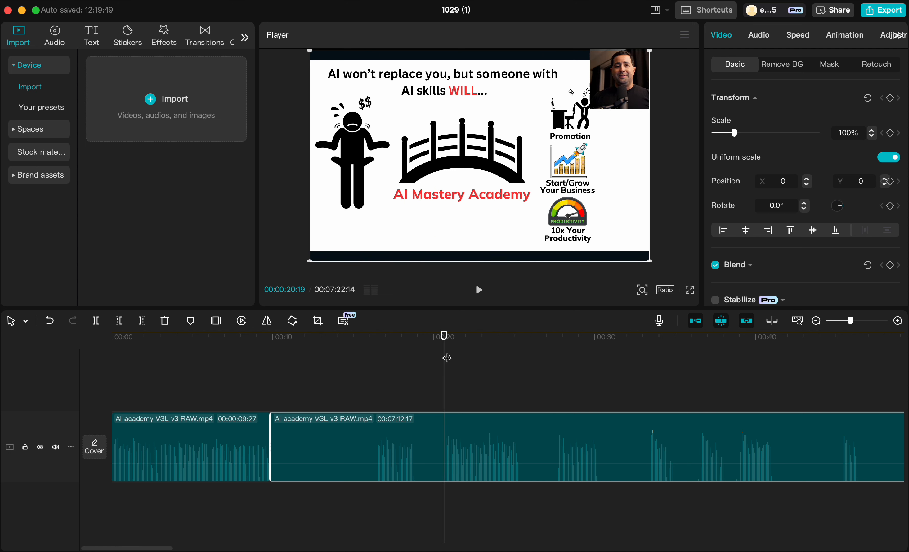
pyautogui.press('q')
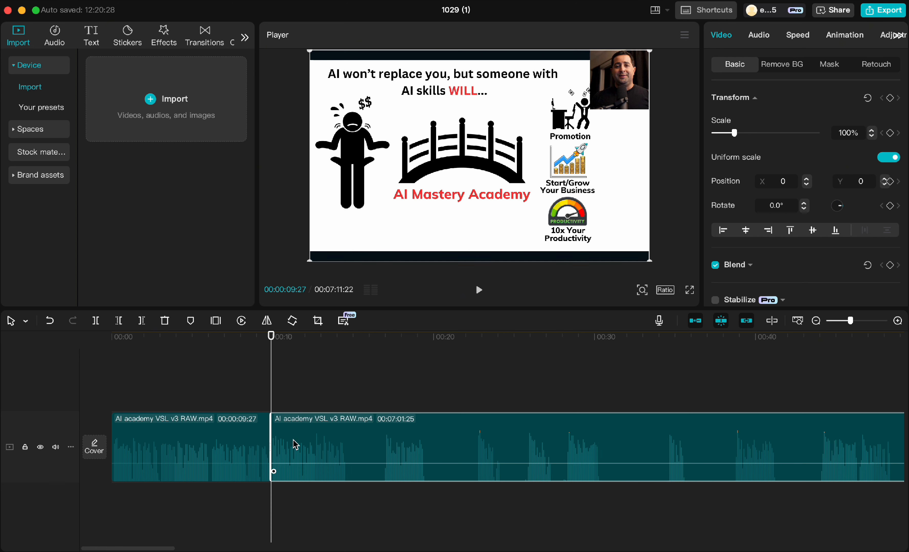
# Split the trimmed clip where its first spoken section ends, at 00:00:14:16.
pyautogui.moveTo(272, 346); pyautogui.dragTo(383, 342)
pyautogui.press('super+b')
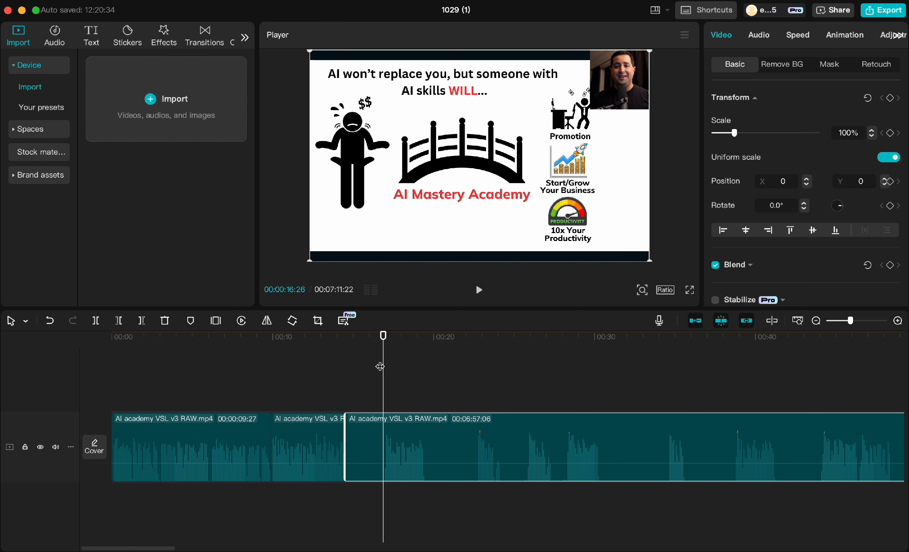
# Listen to the repeated takes after the latest split, up to 00:01:08:28, to identify the one worth keeping.
pyautogui.press('space')
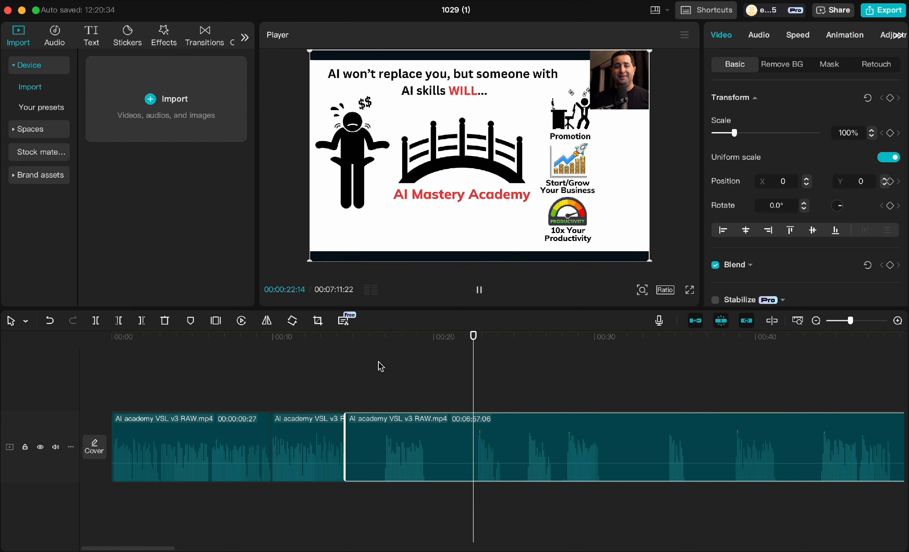
pyautogui.press('space')
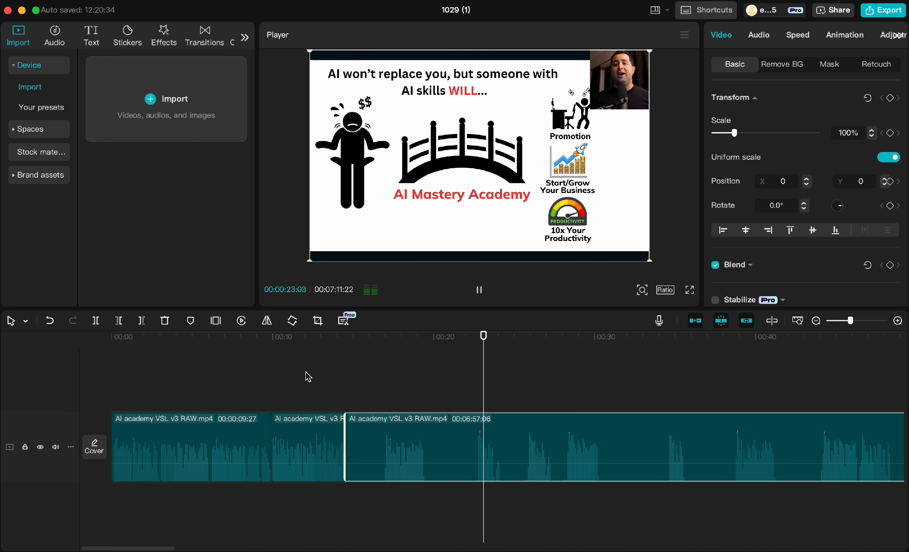
pyautogui.press('space')
pyautogui.press('space')
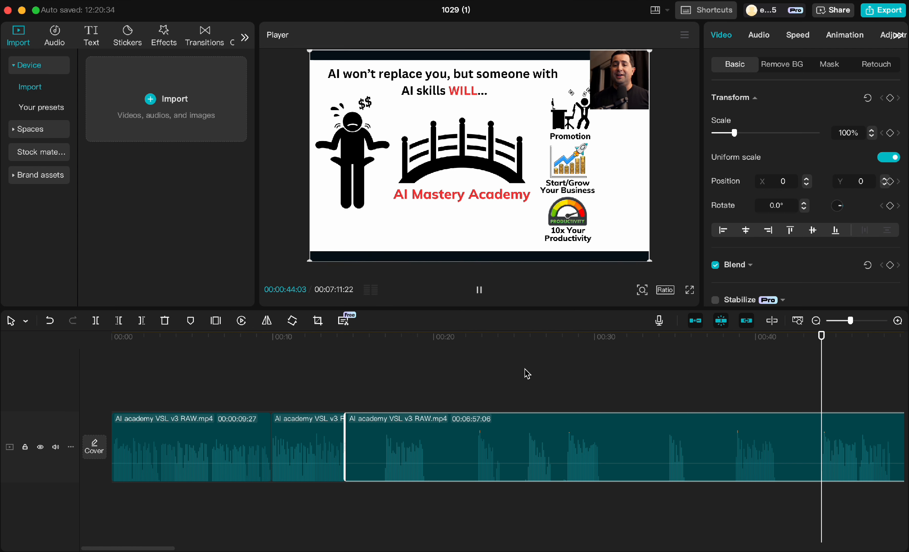
pyautogui.press('space')
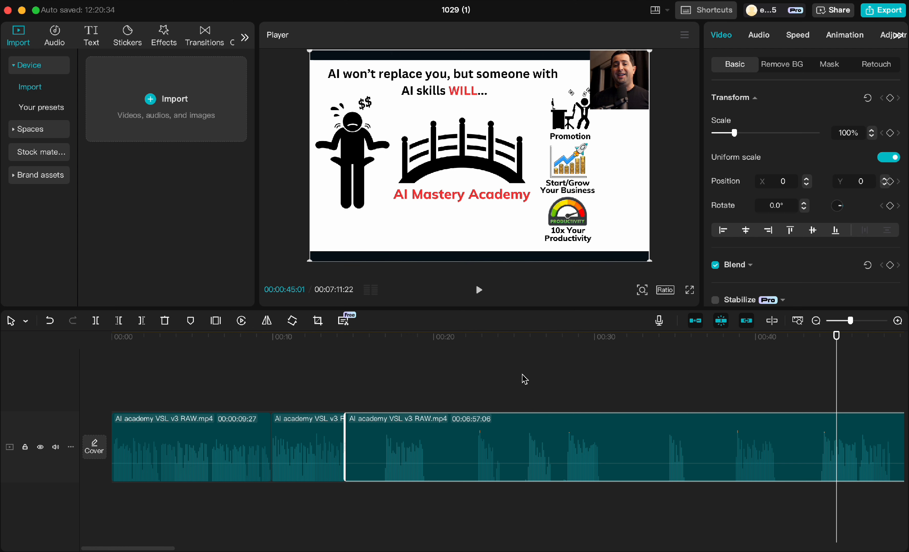
pyautogui.hscroll(5, 525, 379)
pyautogui.hscroll(6, 523, 378)
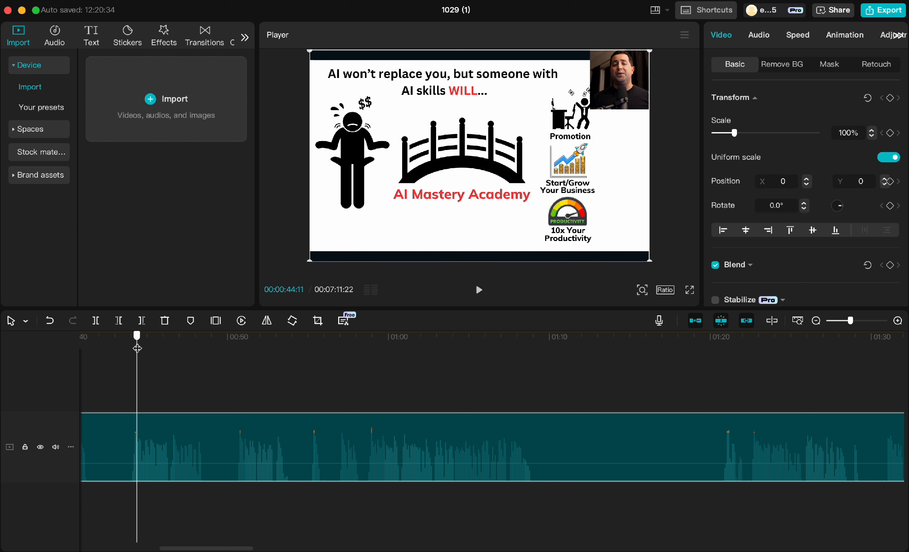
pyautogui.press('space')
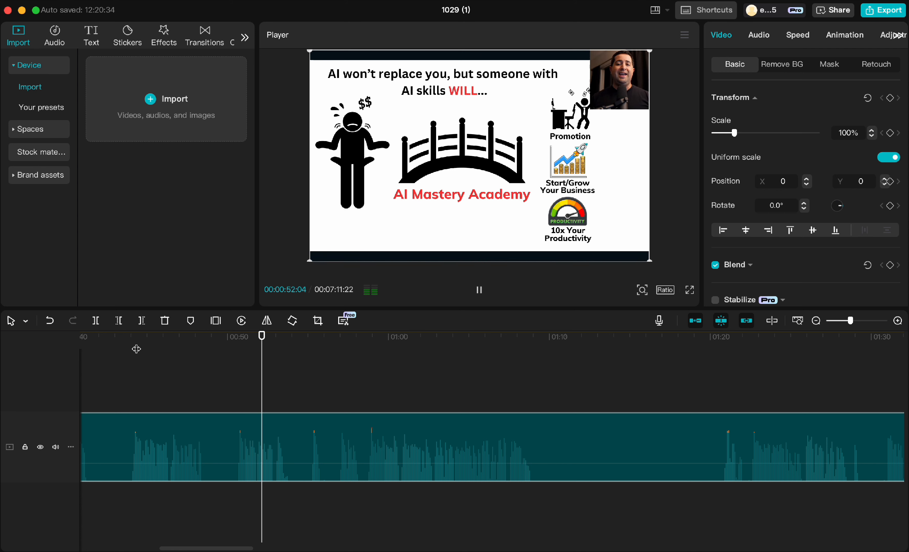
pyautogui.press('space')
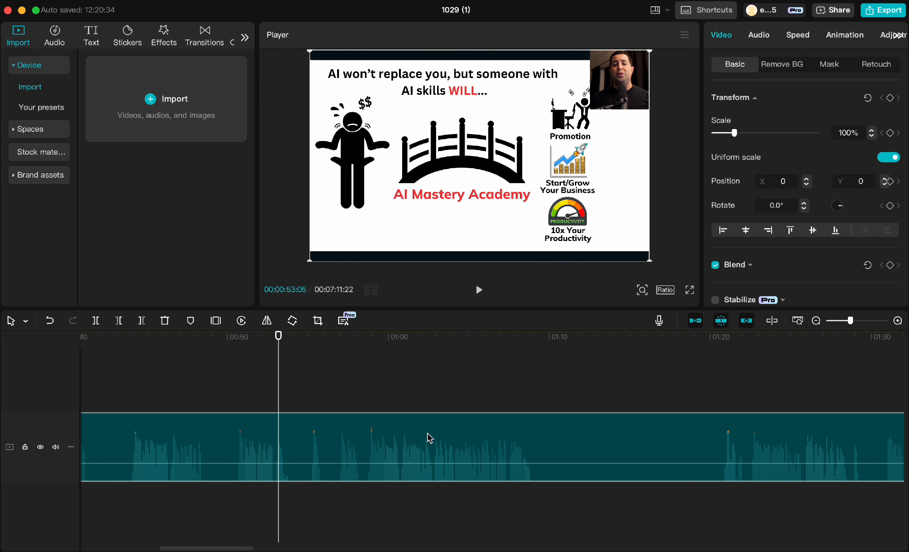
pyautogui.moveTo(316, 346); pyautogui.dragTo(368, 346)
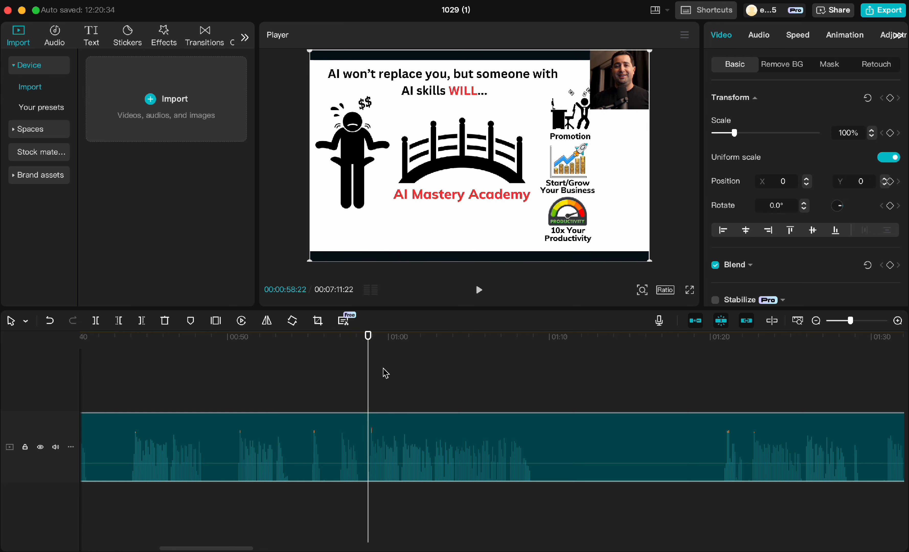
pyautogui.press('space')
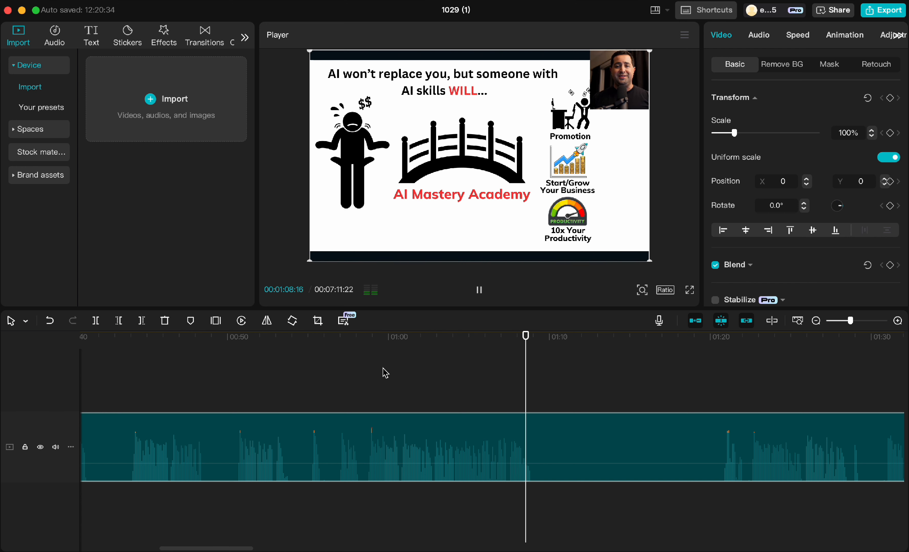
pyautogui.press('space')
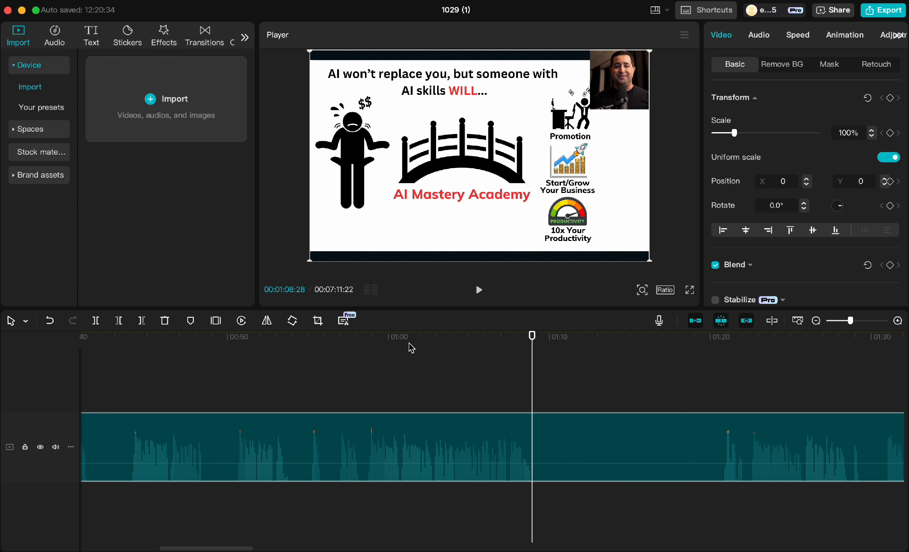
# Try trimming off the bad takes before 00:00:58:20 and undo that trim.
pyautogui.moveTo(411, 348); pyautogui.dragTo(367, 350)
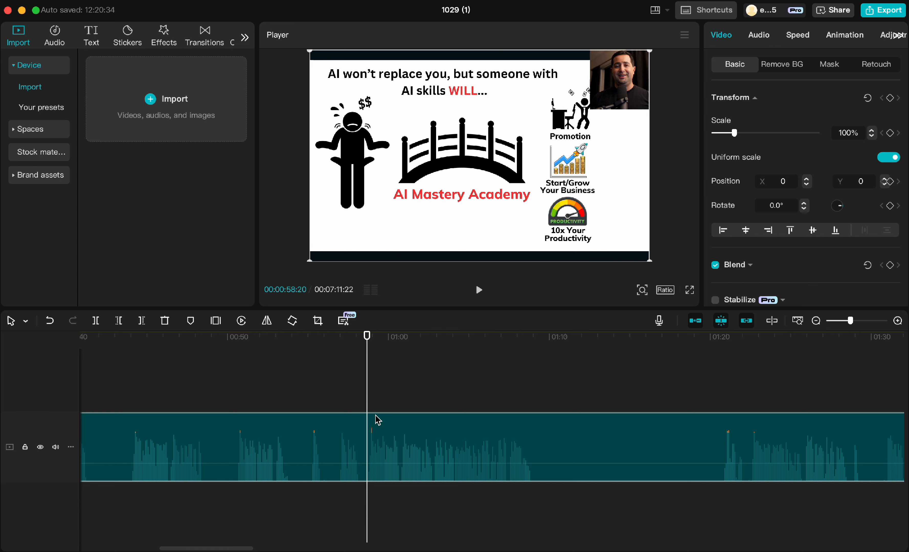
pyautogui.hscroll(-10, 376, 420)
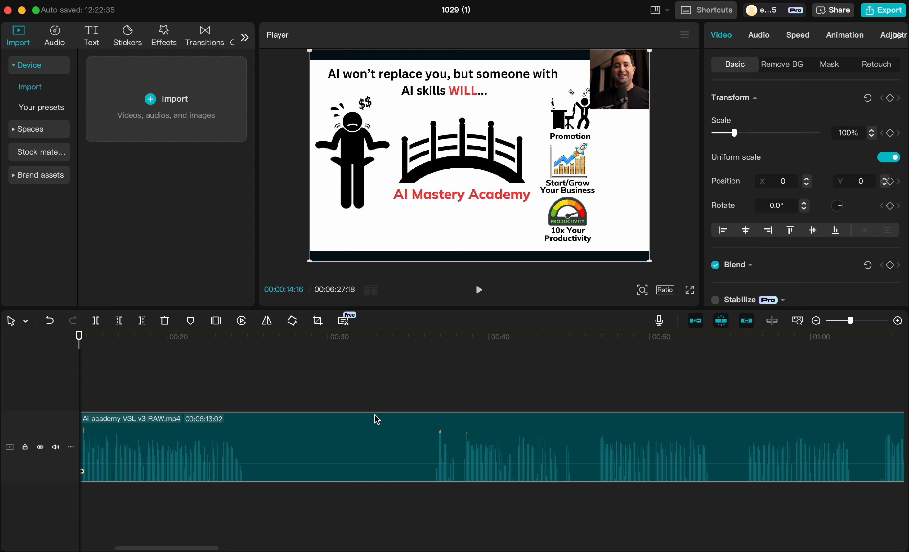
pyautogui.hscroll(-6, 376, 420)
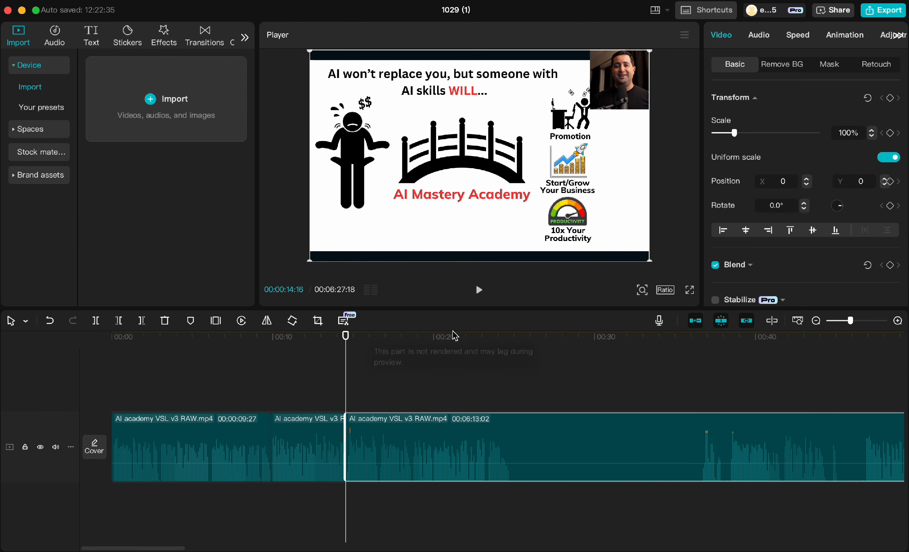
pyautogui.click(444, 341)
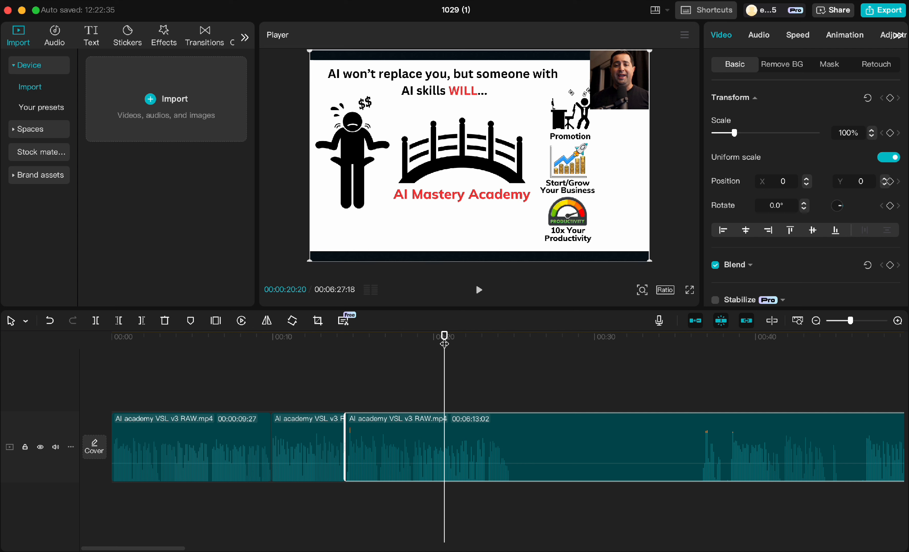
pyautogui.press('super+z')
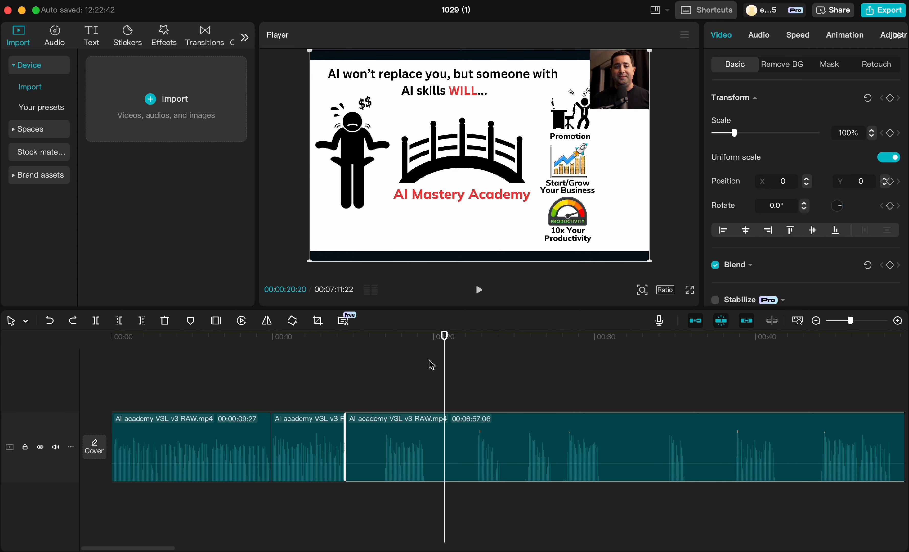
# Trim off all the bad takes between the 00:00:14:16 split and the good take beginning near 00:00:59.
pyautogui.moveTo(453, 348); pyautogui.dragTo(506, 342)
pyautogui.hscroll(5, 503, 372)
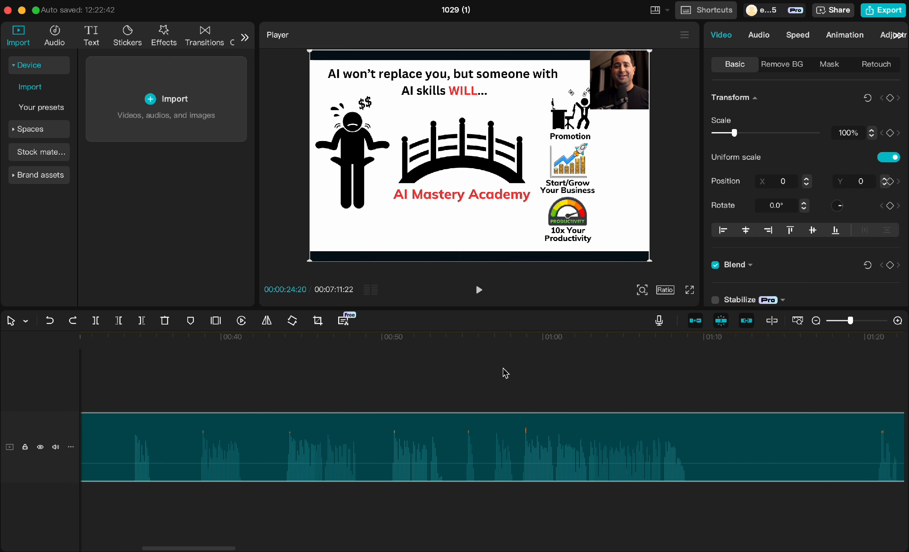
pyautogui.hscroll(-1, 440, 401)
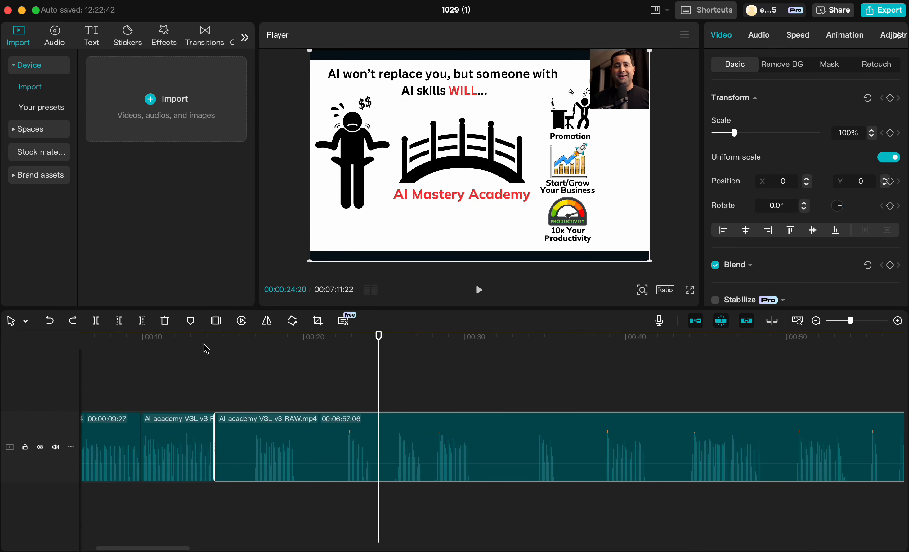
pyautogui.click(215, 338)
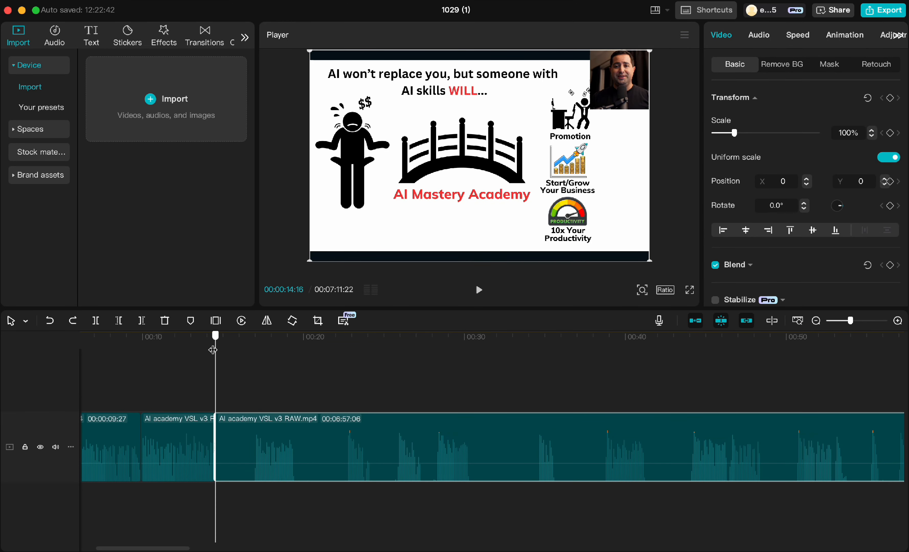
pyautogui.click(392, 375)
pyautogui.hscroll(15, 392, 374)
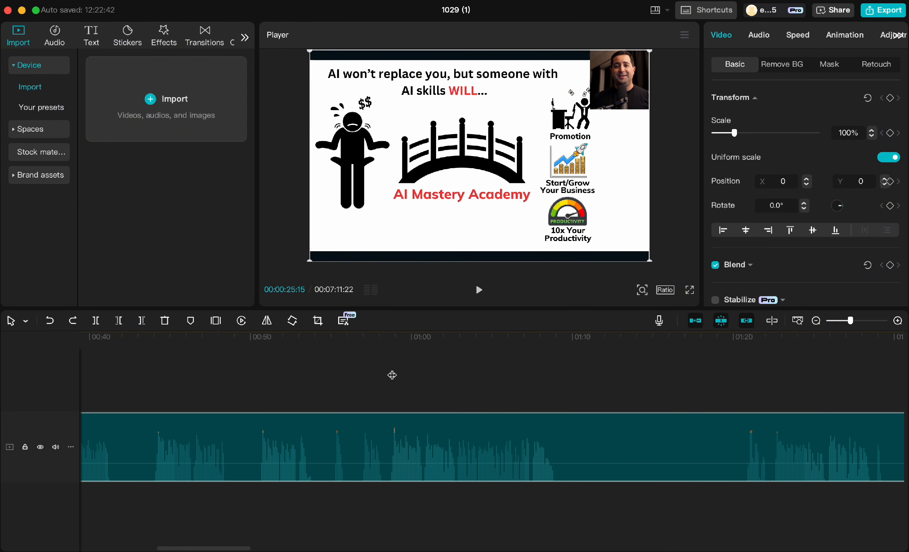
pyautogui.hscroll(5, 392, 375)
pyautogui.moveTo(366, 343); pyautogui.dragTo(325, 348)
pyautogui.hscroll(-20, 336, 390)
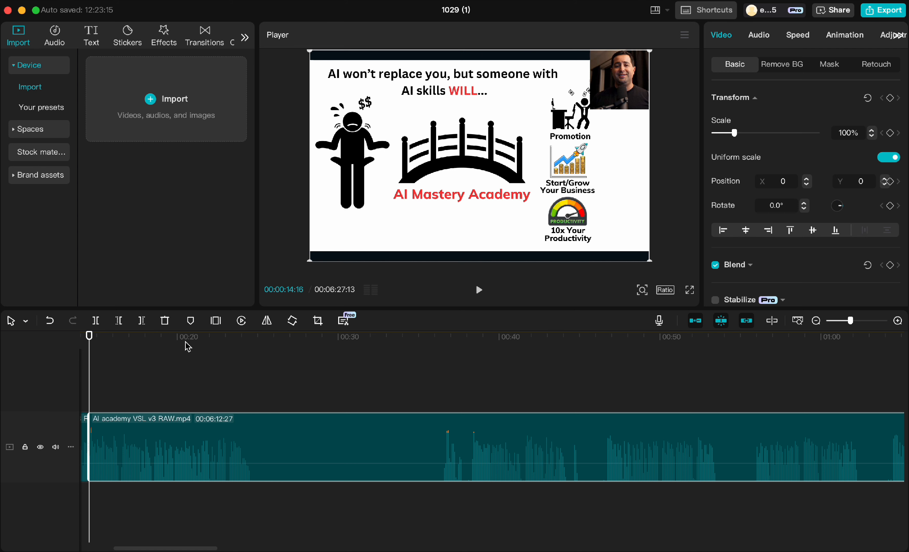
# Split the clip after a 00:00:10:01 section and again at 00:00:30:18, trimming away silence that follows each split.
pyautogui.moveTo(188, 347); pyautogui.dragTo(347, 421)
pyautogui.press('super+b')
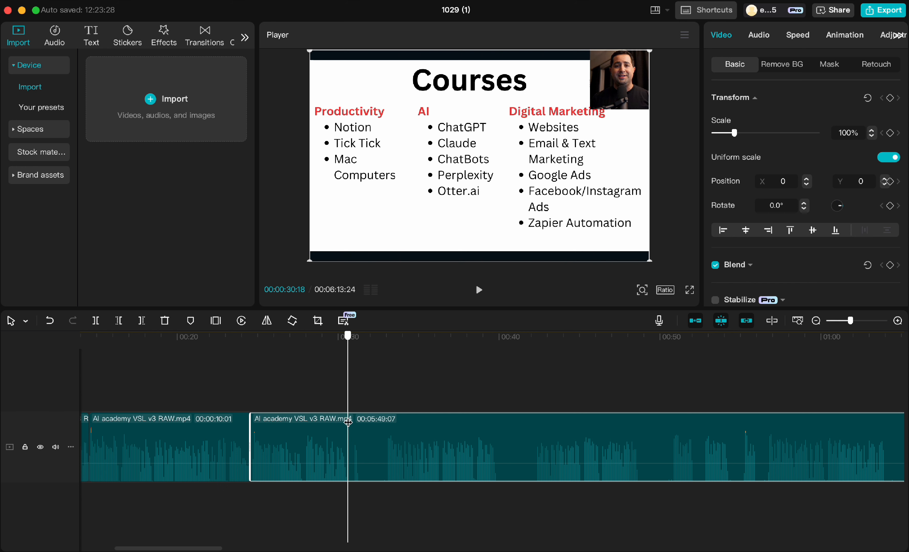
pyautogui.press('super+b')
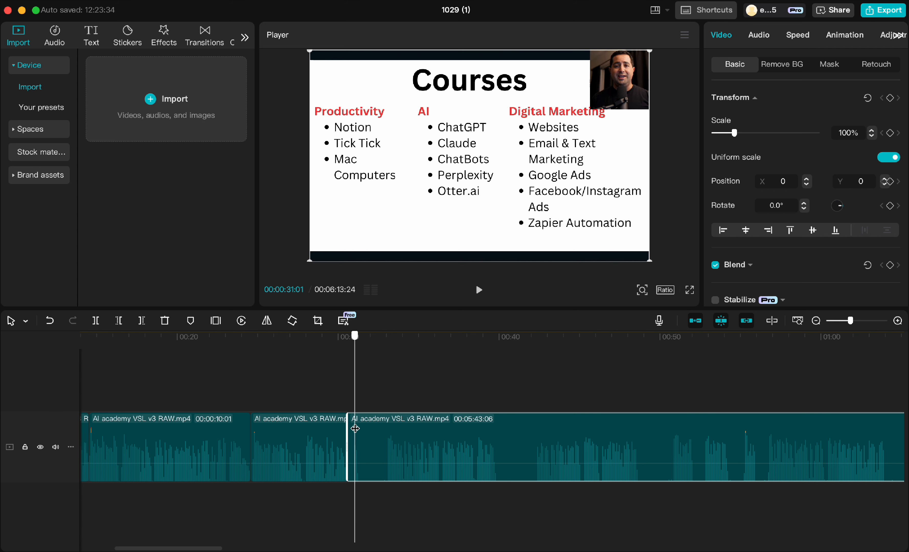
pyautogui.moveTo(352, 428); pyautogui.dragTo(356, 428)
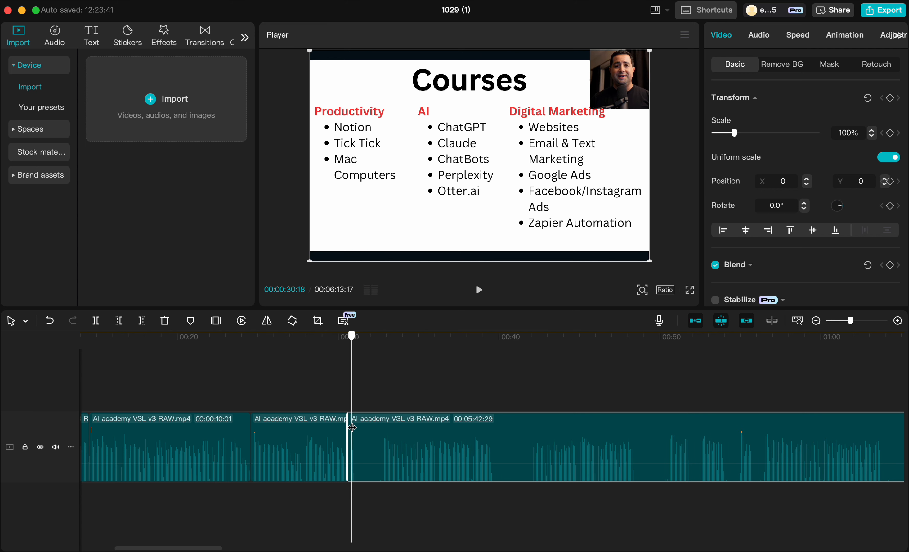
# Return to the beginning of the timeline and play back the edited sections from 00:00:01:09.
pyautogui.moveTo(468, 428); pyautogui.dragTo(690, 444)
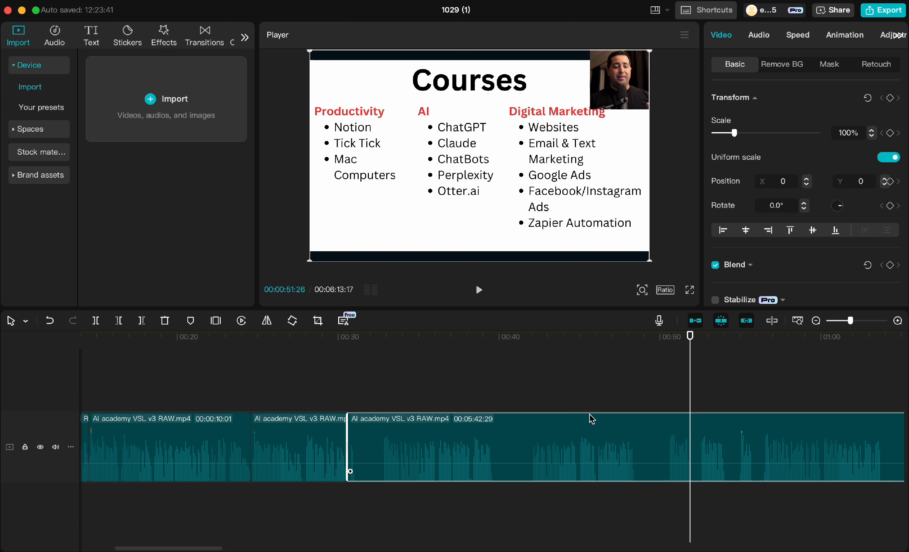
pyautogui.hscroll(-8, 591, 418)
pyautogui.click(132, 337)
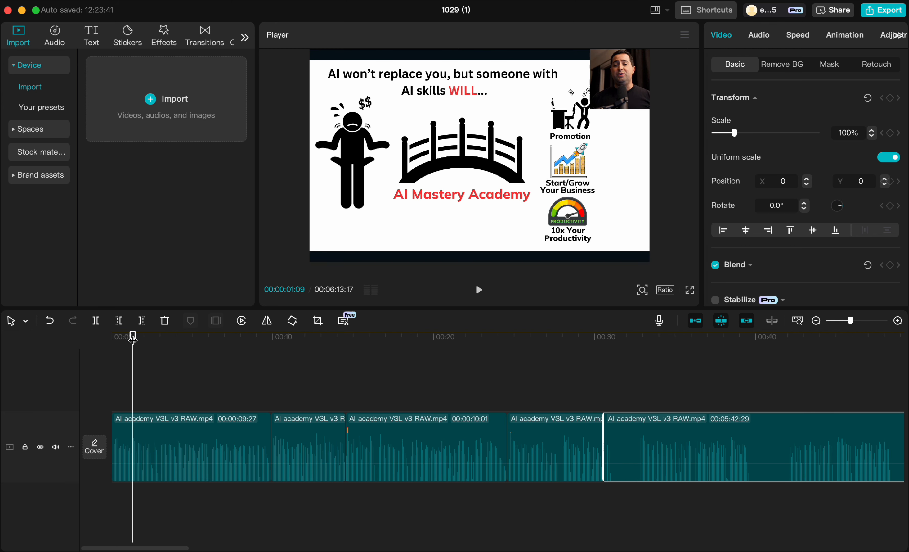
pyautogui.press('space')
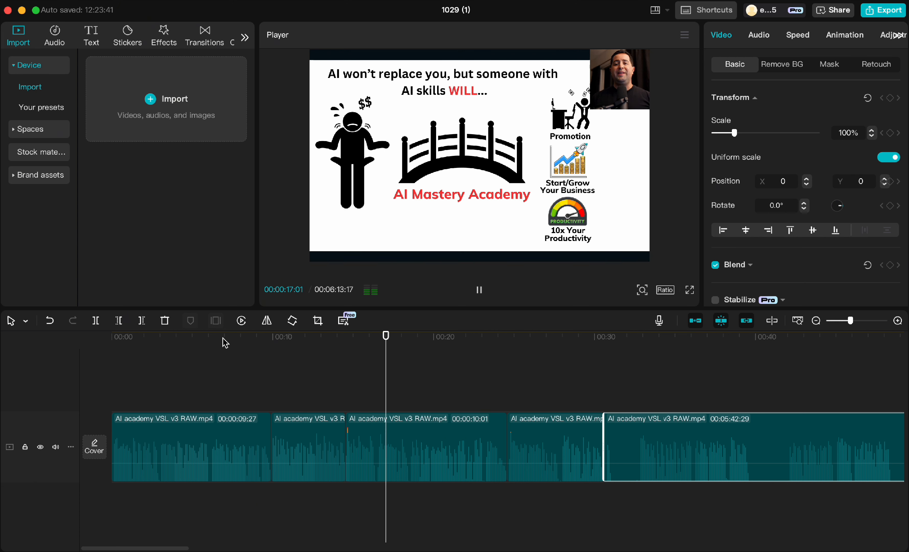
# Stop playback, set the playhead to 00:00:07:01, and open the trending caption templates in a widened library pane.
pyautogui.press('space')
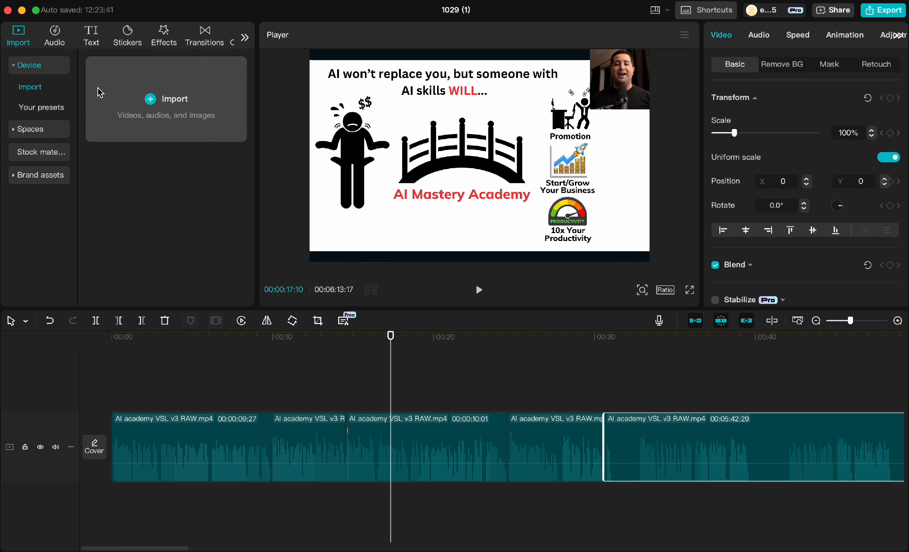
pyautogui.click(225, 374)
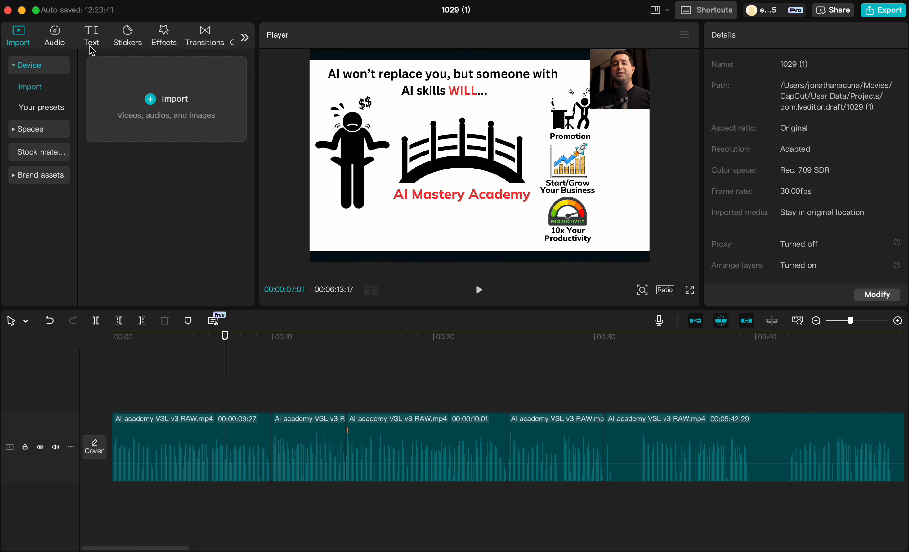
pyautogui.click(244, 38)
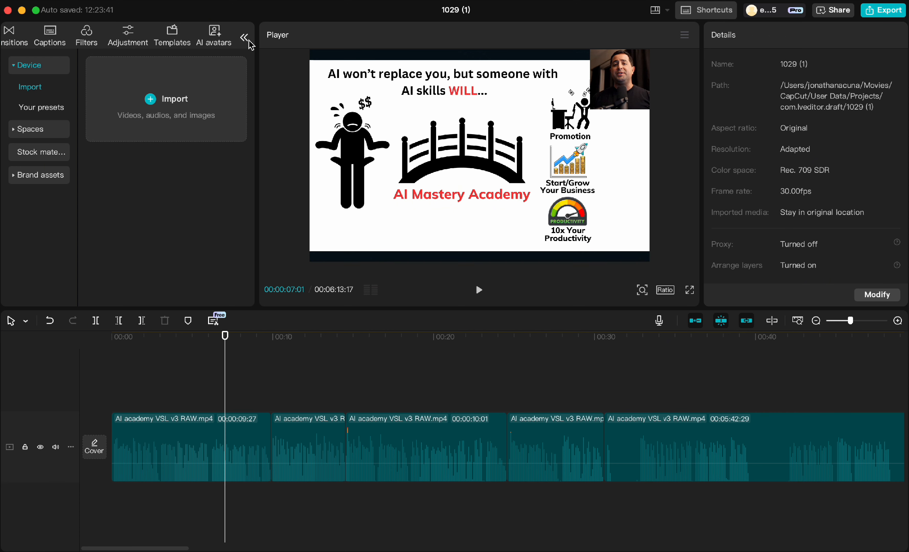
pyautogui.click(50, 35)
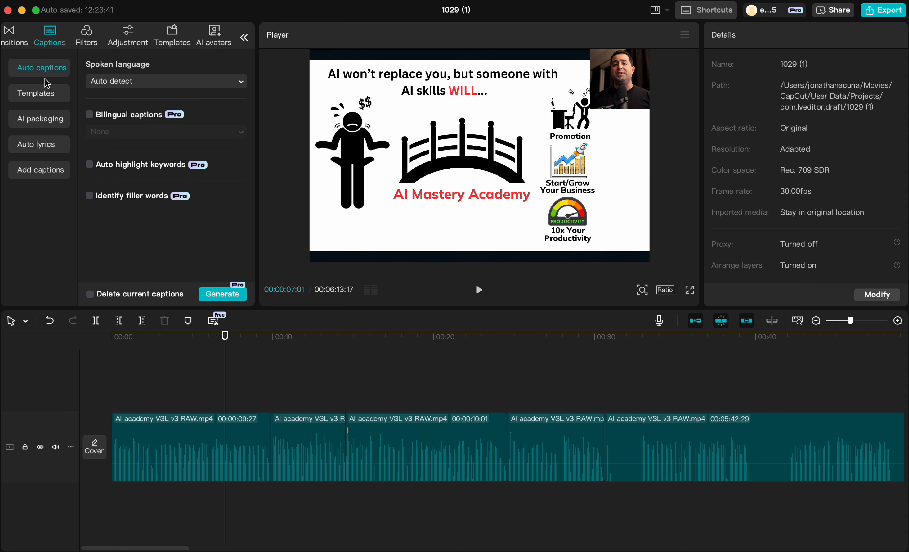
pyautogui.click(44, 98)
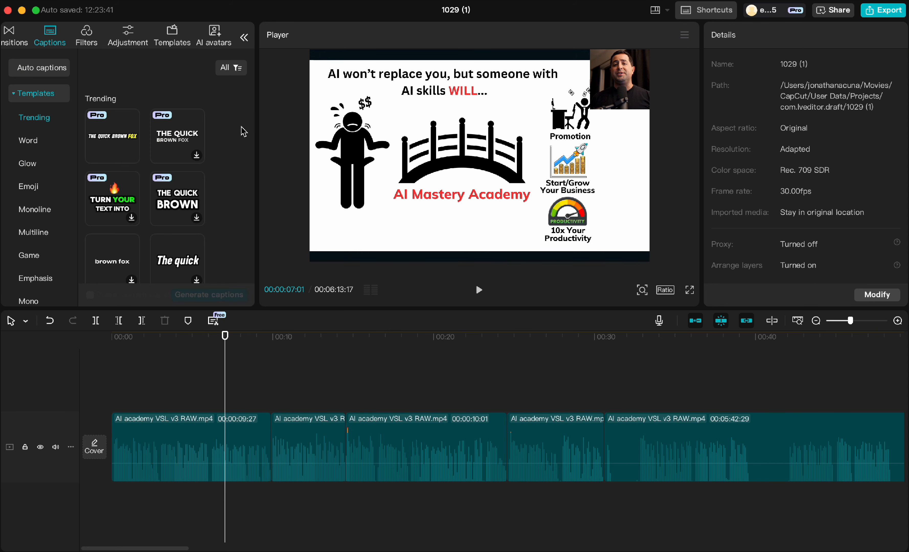
pyautogui.moveTo(257, 120); pyautogui.dragTo(403, 111)
pyautogui.moveTo(419, 114); pyautogui.dragTo(416, 114)
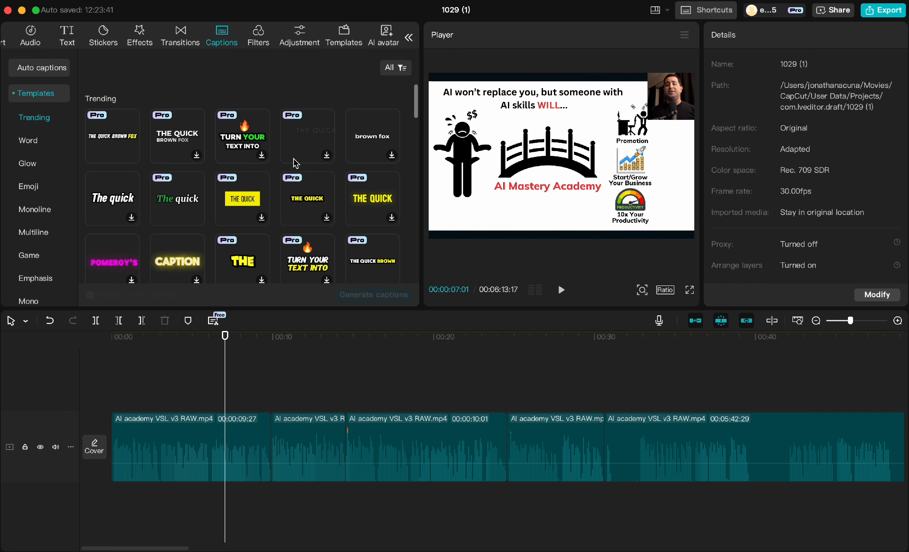
# Generate captions for the whole video using the trending bold white "THE QUICK" template with a yellow highlighted word.
pyautogui.scroll(-1, 268, 160)
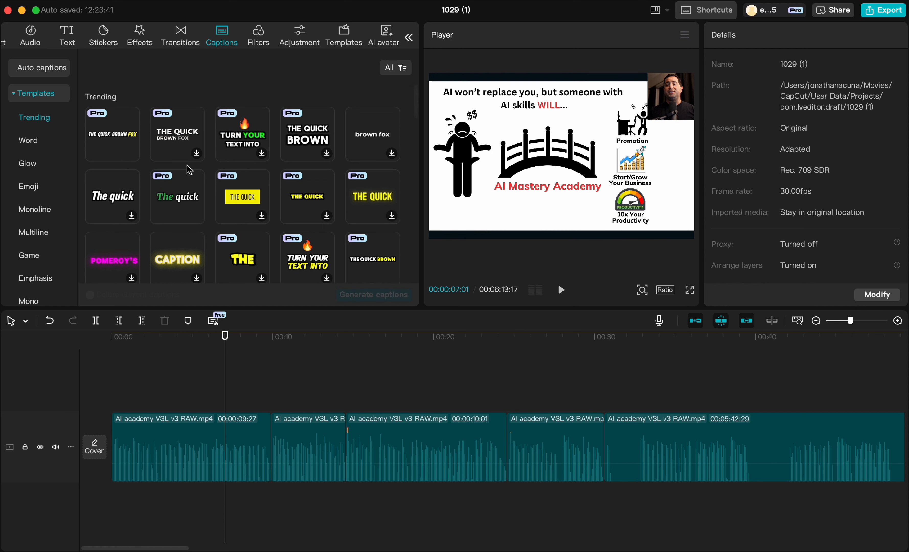
pyautogui.scroll(-1, 169, 158)
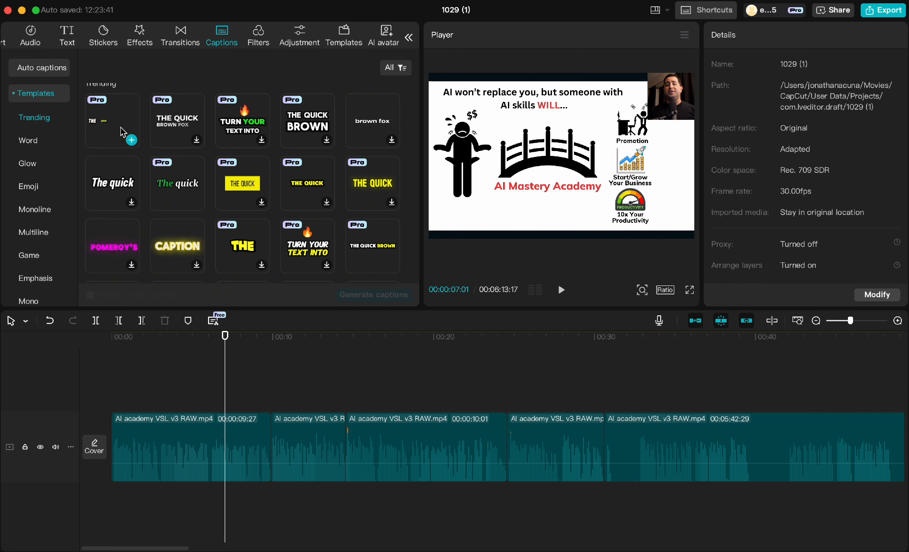
pyautogui.scroll(-8, 160, 186)
pyautogui.scroll(-2, 160, 204)
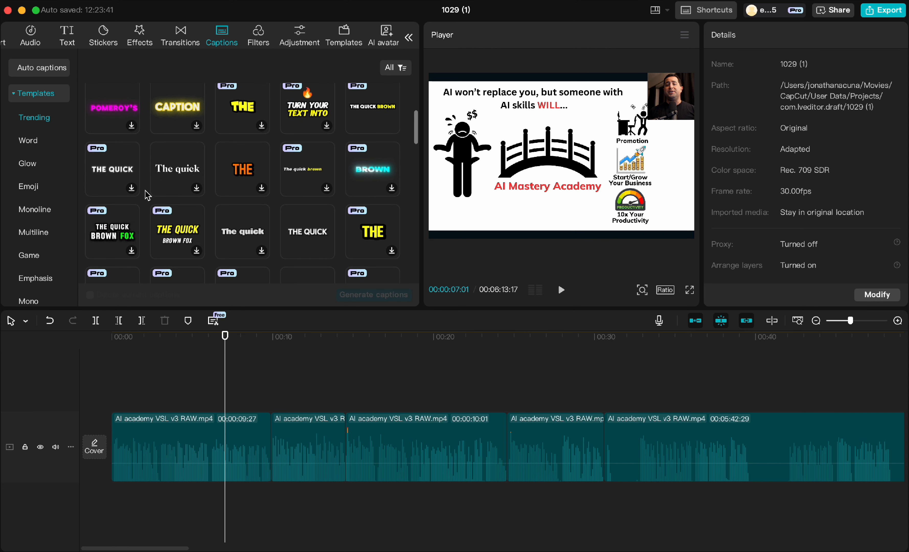
pyautogui.scroll(-2, 120, 188)
pyautogui.scroll(-5, 120, 187)
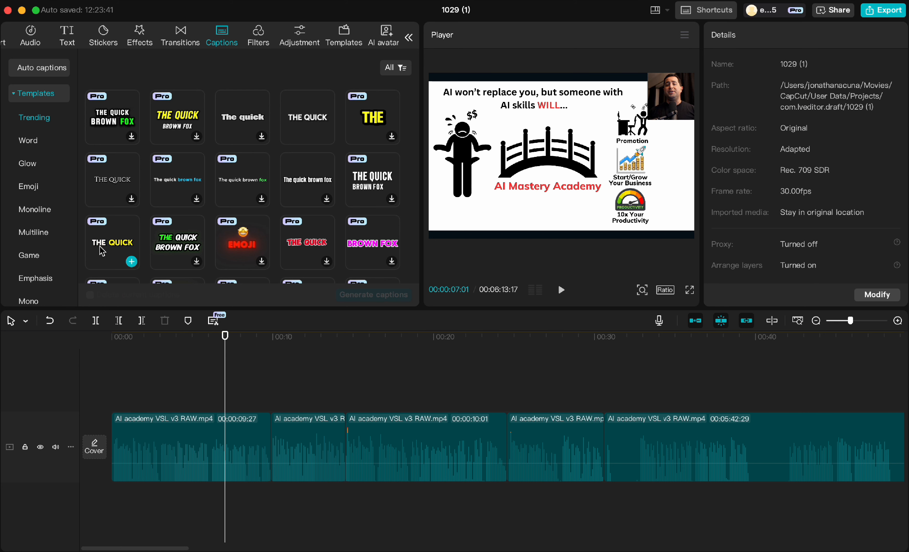
pyautogui.click(103, 252)
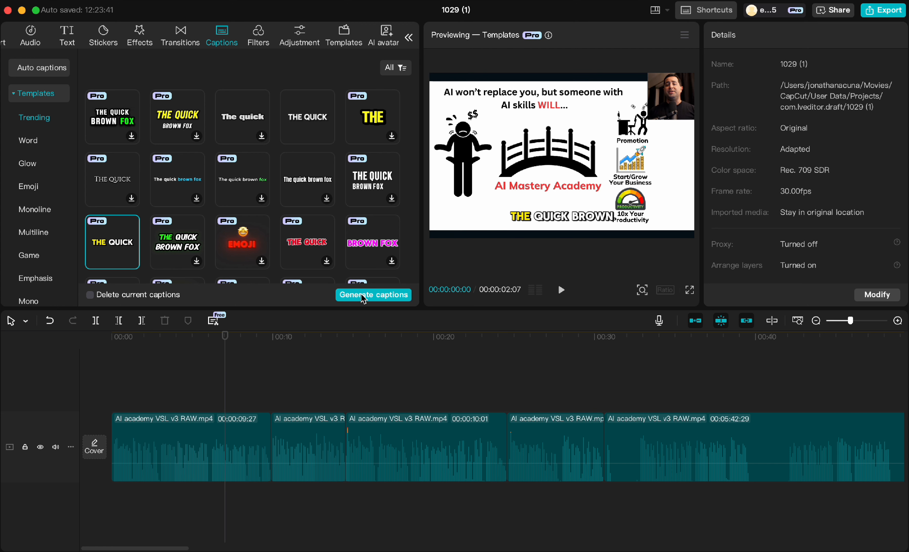
pyautogui.click(370, 296)
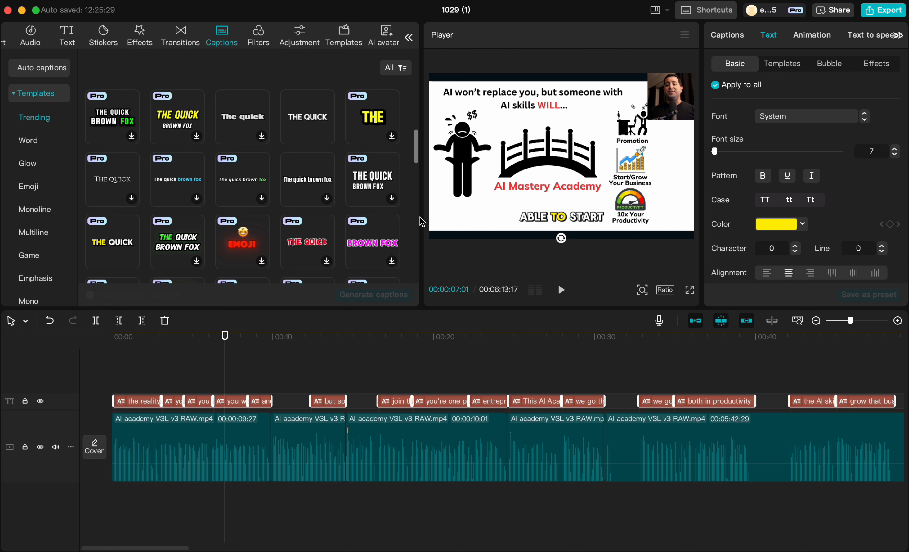
# Enlarge the preview and play back the generated captions from the start and again from 00:00:08:14.
pyautogui.moveTo(422, 222); pyautogui.dragTo(352, 223)
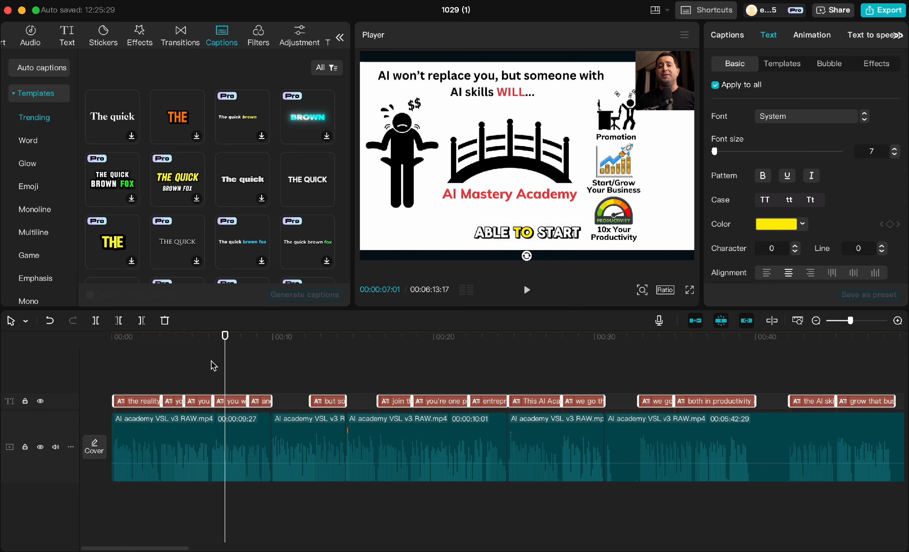
pyautogui.scroll(3, 214, 366)
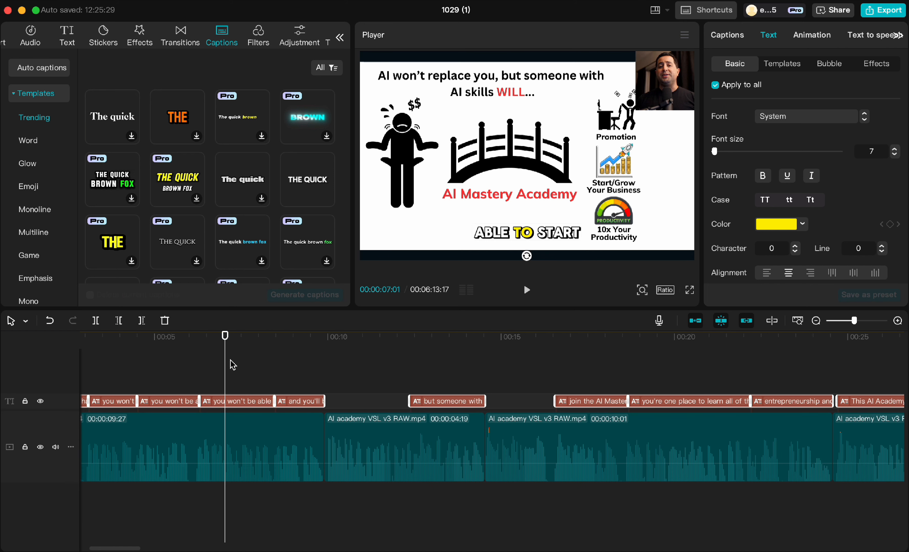
pyautogui.moveTo(239, 334); pyautogui.dragTo(0, 349)
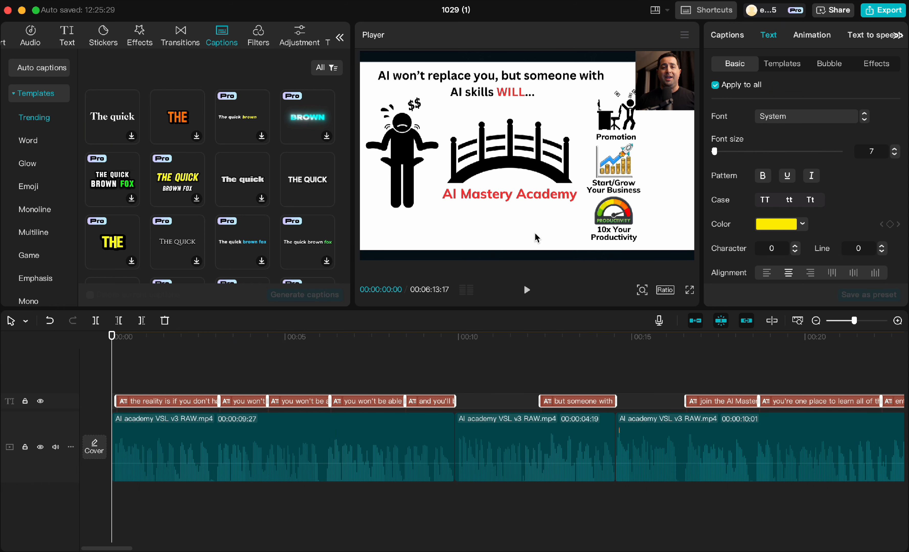
pyautogui.press('space')
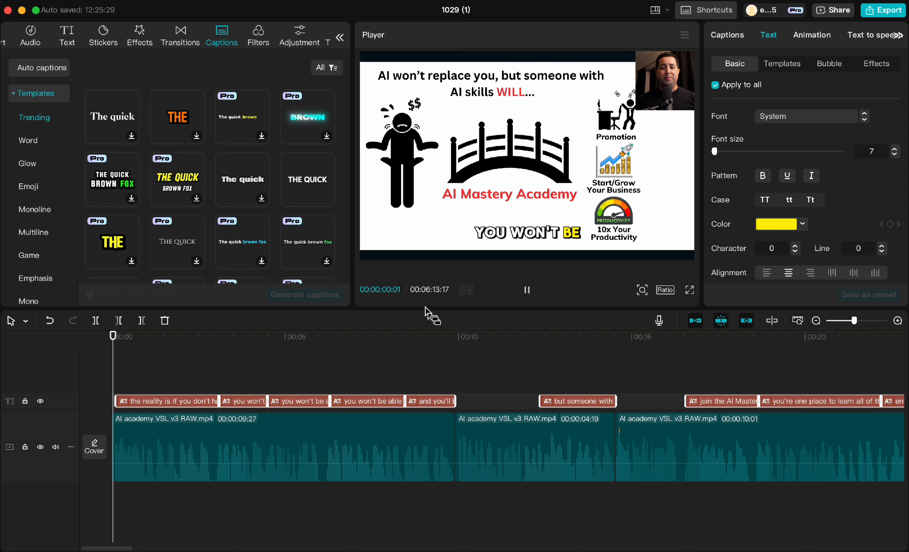
pyautogui.click(406, 346)
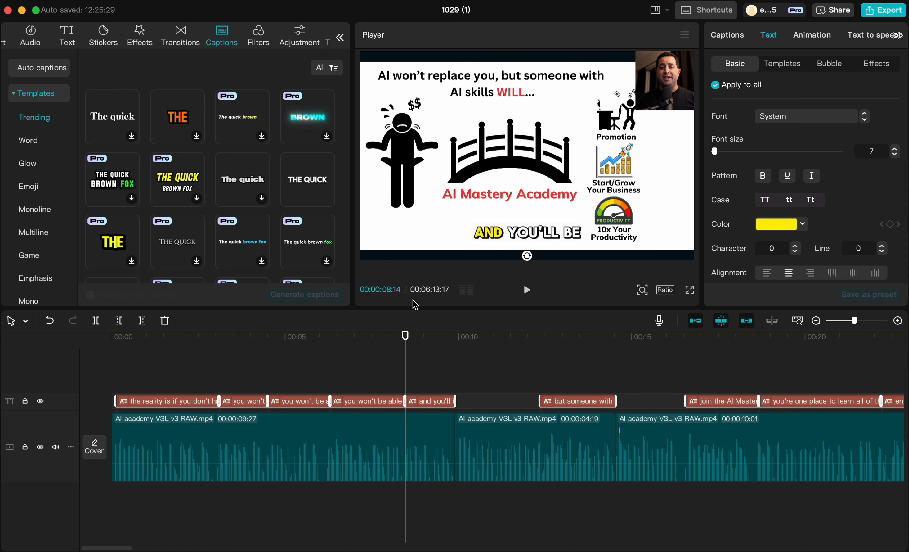
pyautogui.press('space')
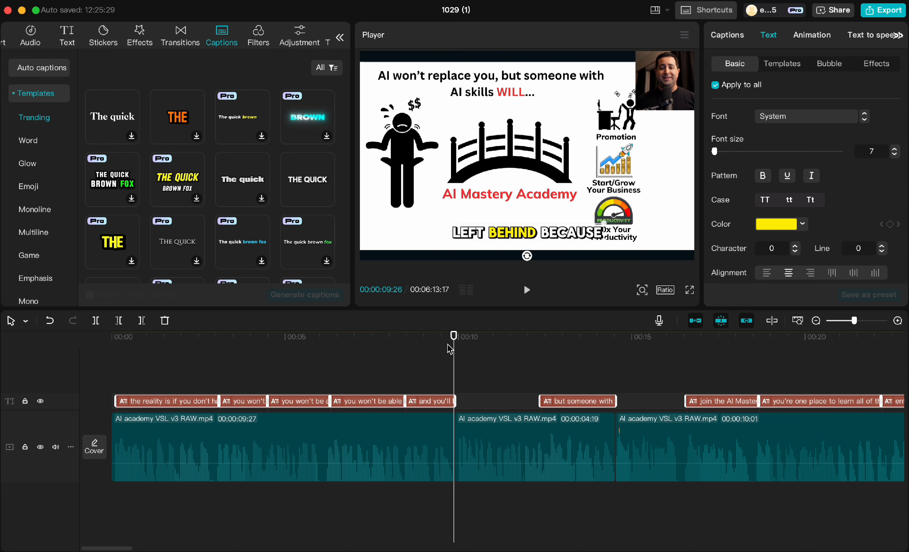
pyautogui.moveTo(453, 339); pyautogui.dragTo(426, 345)
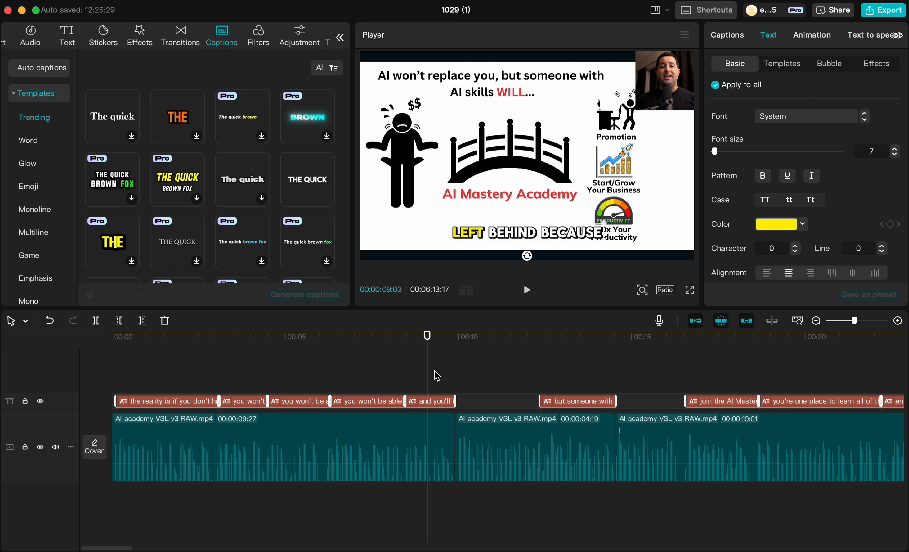
# Insert "bla bla" after "and" in the caption beginning "and you'll be left behind", widening the text settings pane for editing.
pyautogui.click(433, 403)
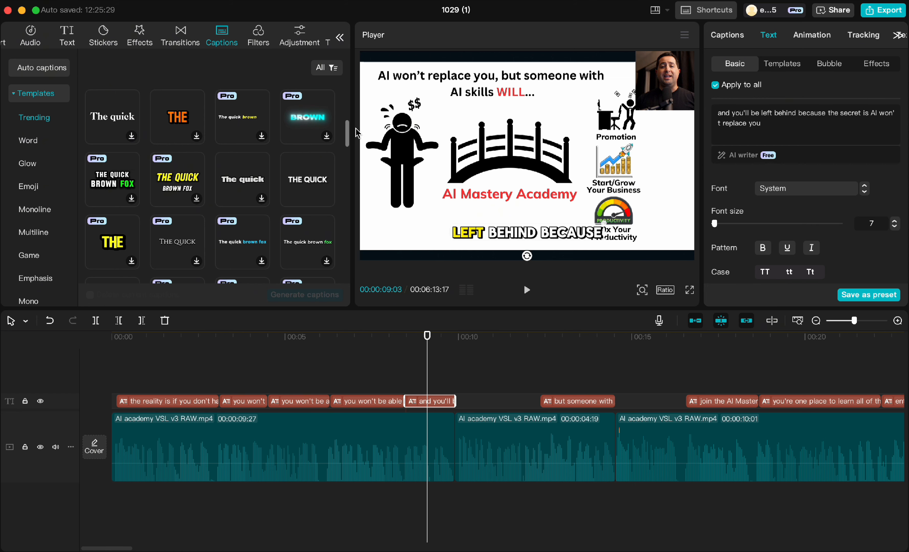
pyautogui.moveTo(353, 134); pyautogui.dragTo(199, 164)
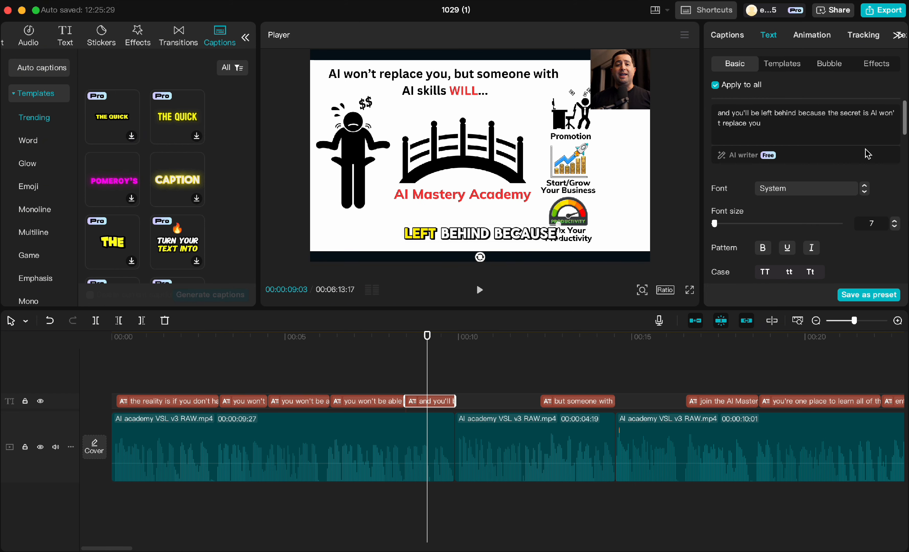
pyautogui.moveTo(701, 141); pyautogui.dragTo(580, 166)
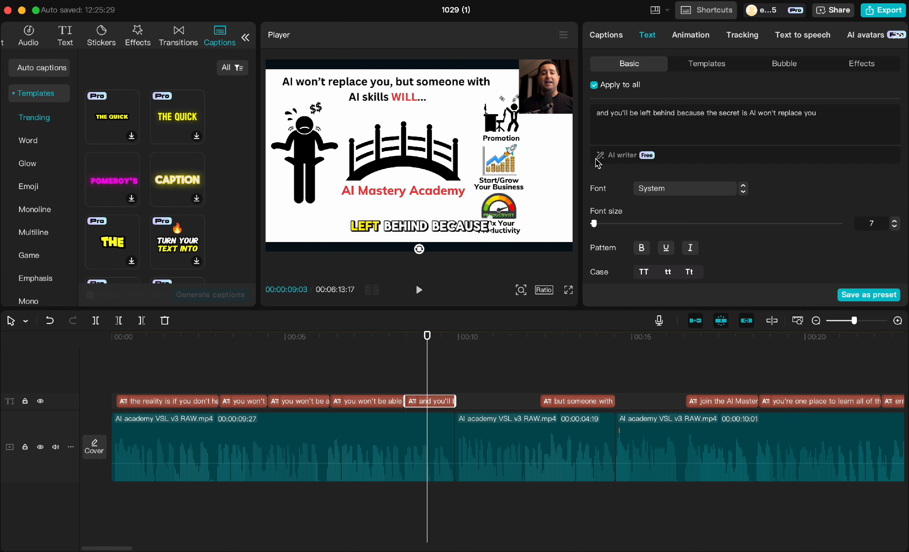
pyautogui.moveTo(606, 117); pyautogui.dragTo(860, 122)
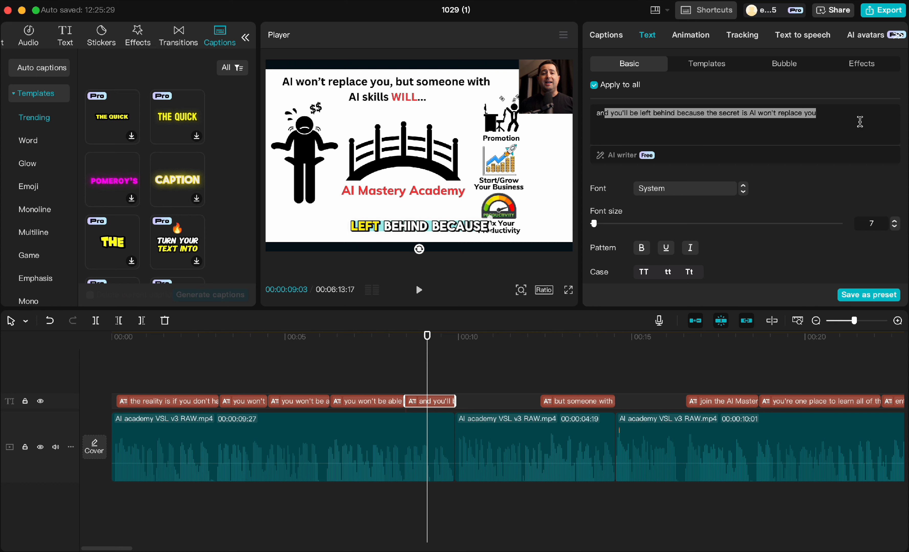
pyautogui.click(653, 124)
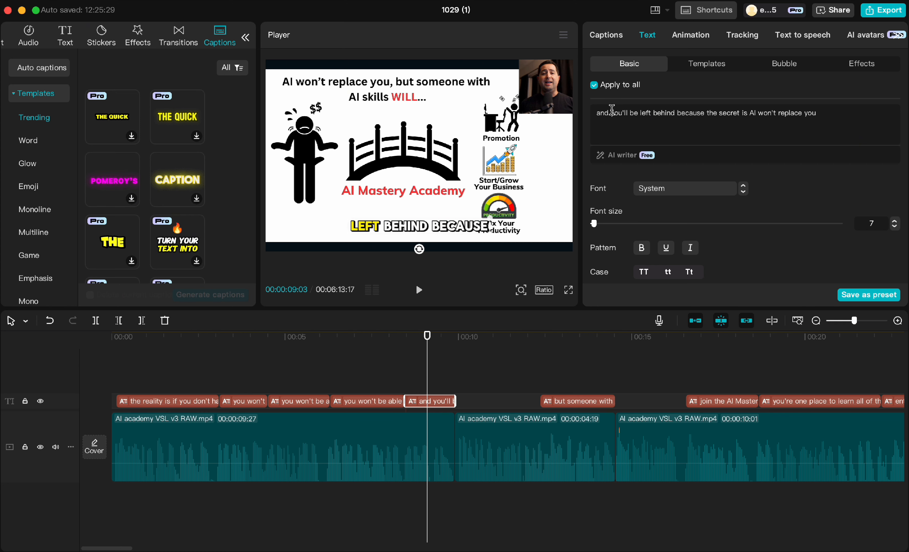
pyautogui.click(611, 110)
pyautogui.write('bla bla')
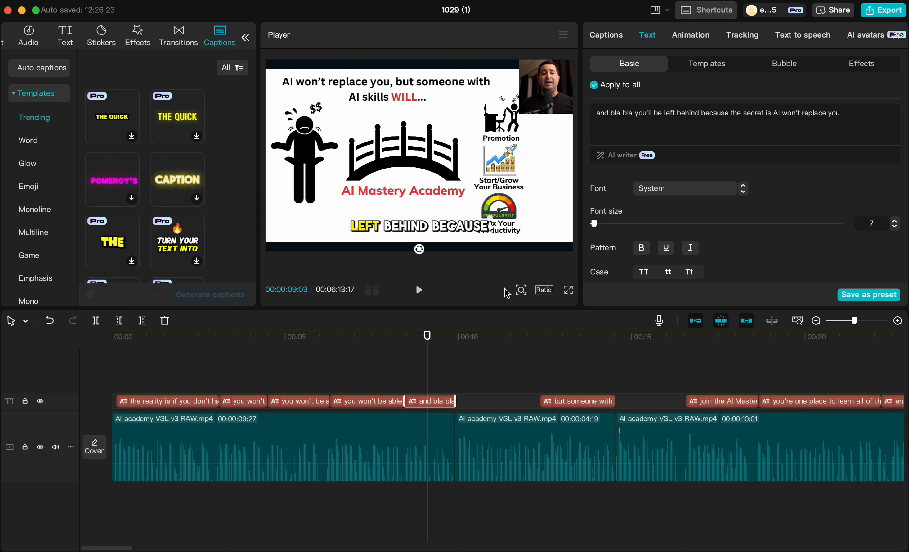
# Play back the edited "and bla bla" caption from 00:00:08:28 to check its text.
pyautogui.moveTo(426, 342); pyautogui.dragTo(406, 343)
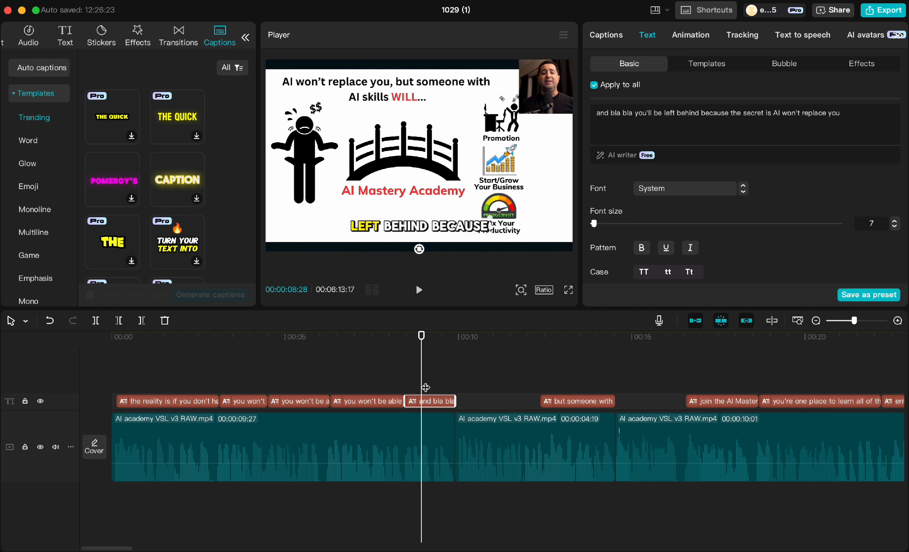
pyautogui.press('space')
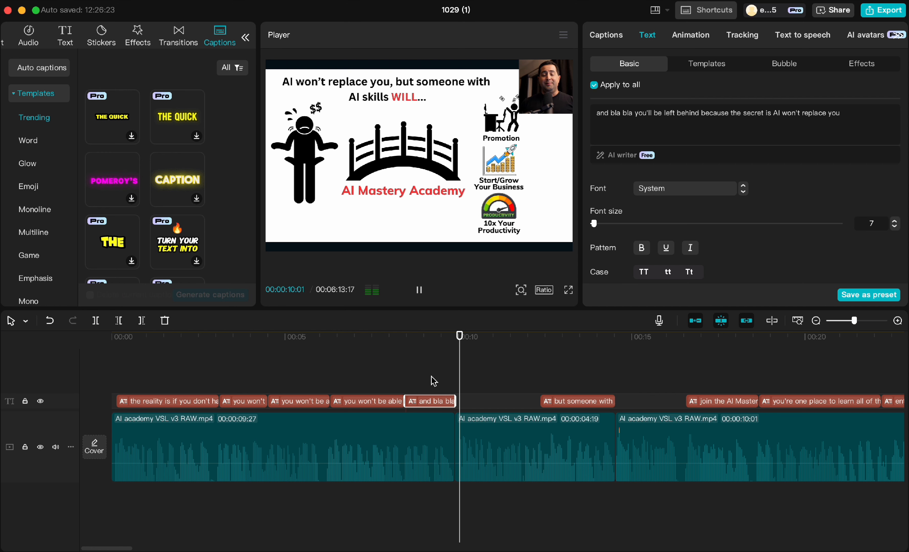
pyautogui.press('space')
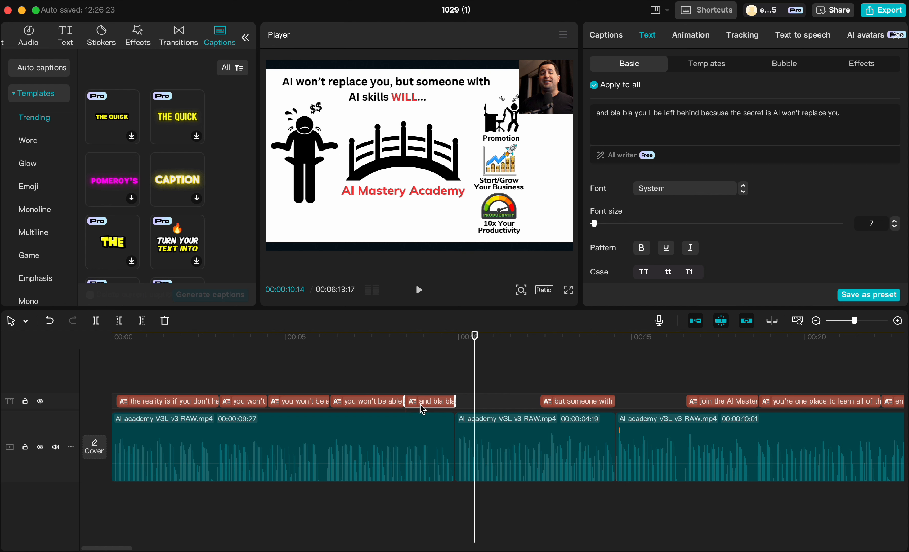
# Duplicate the "and bla bla" caption right after itself, delete the extra copy below, and extend the duplicate to the next caption.
pyautogui.moveTo(423, 409); pyautogui.dragTo(490, 390)
pyautogui.click(486, 406)
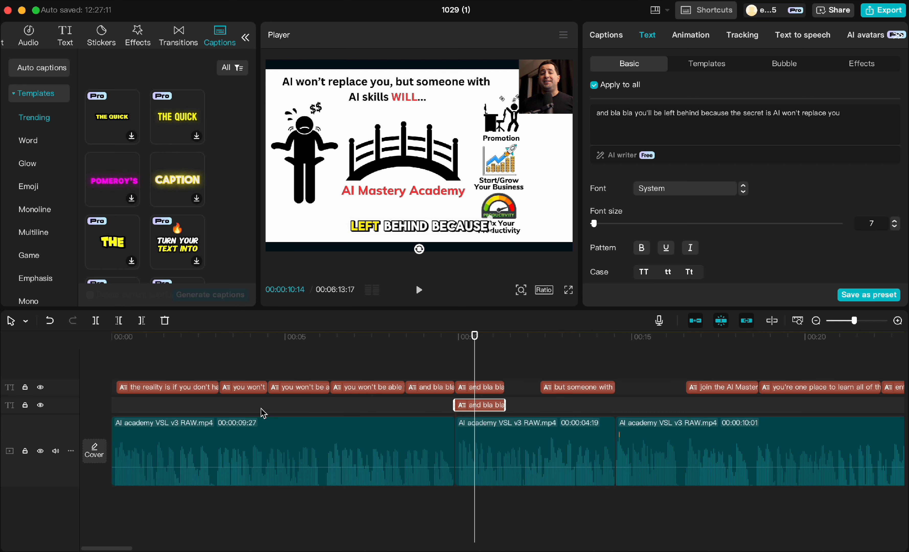
pyautogui.press('Delete')
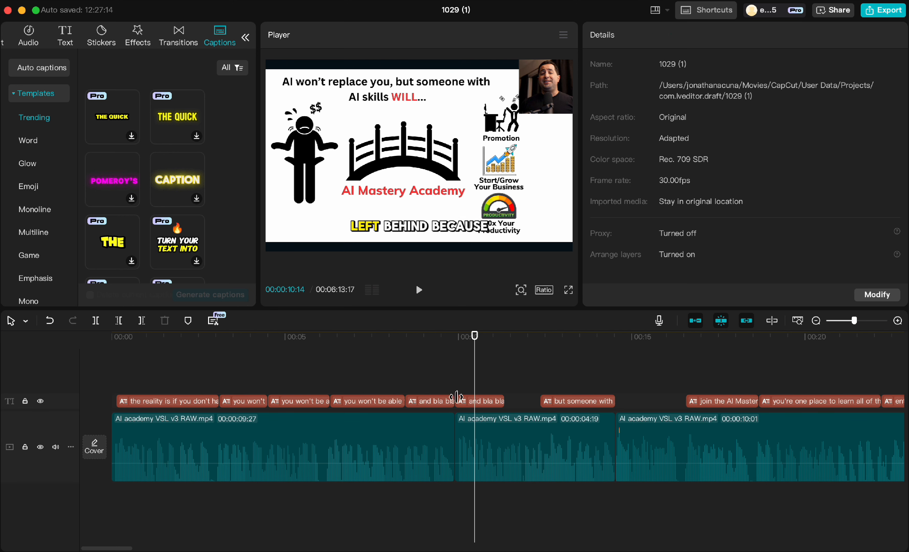
pyautogui.moveTo(504, 401); pyautogui.dragTo(539, 401)
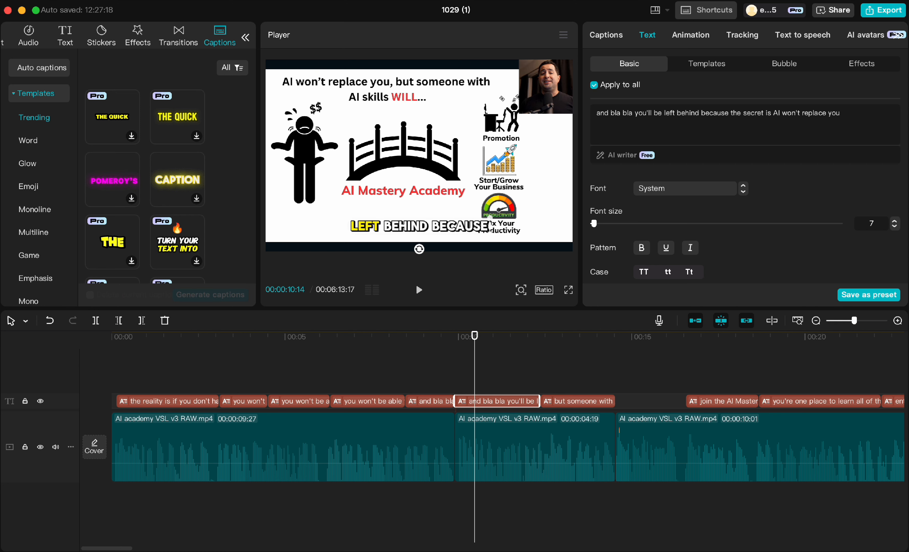
# Replace the duplicated caption's text with "cats are awesome" and play it back from 00:00:09:23.
pyautogui.press('super+a')
pyautogui.write('cats')
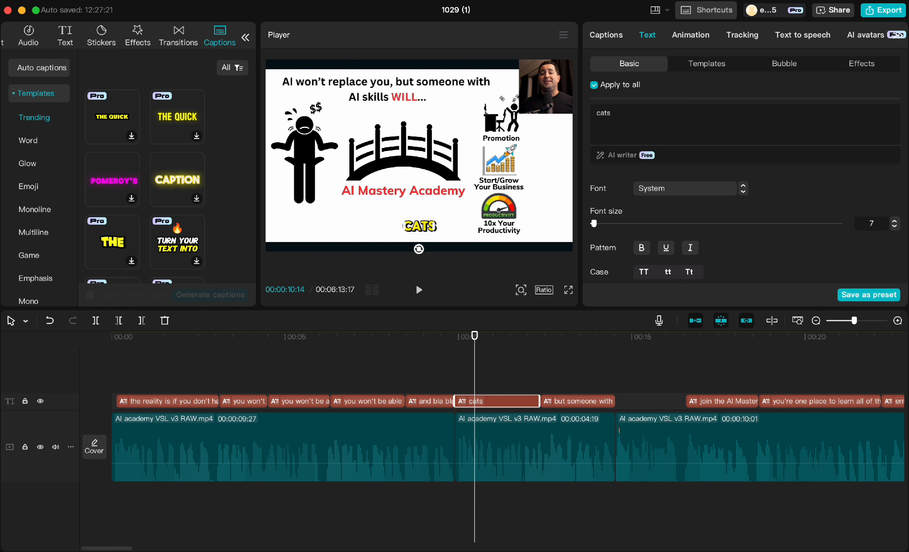
pyautogui.write(' are awesome')
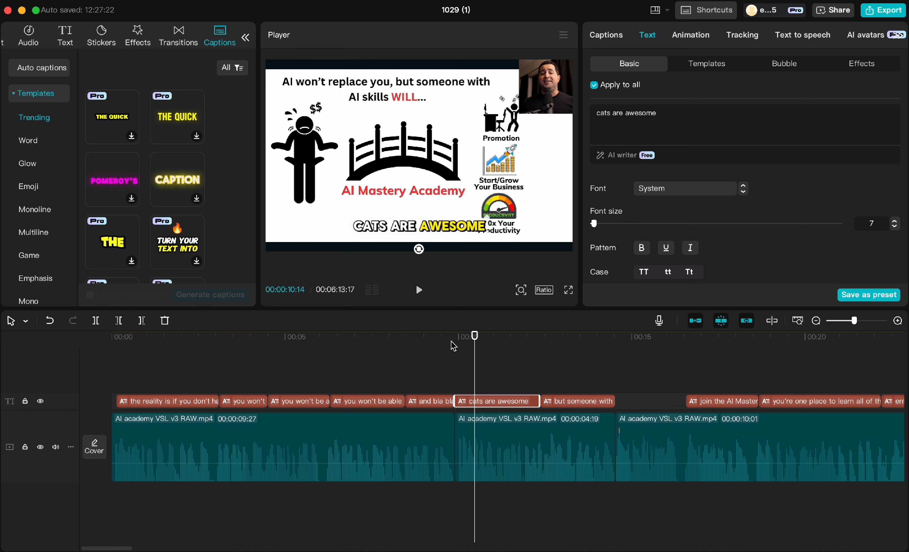
pyautogui.click(450, 348)
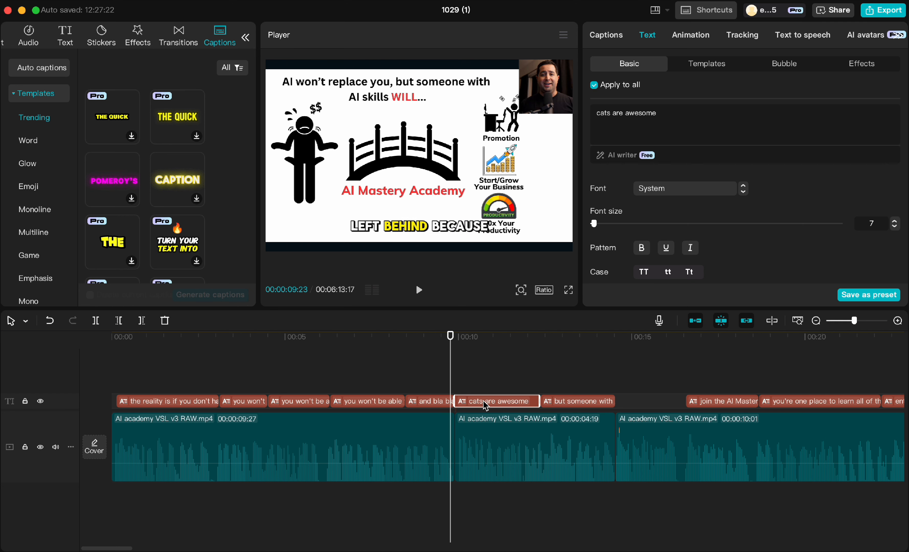
pyautogui.press('space')
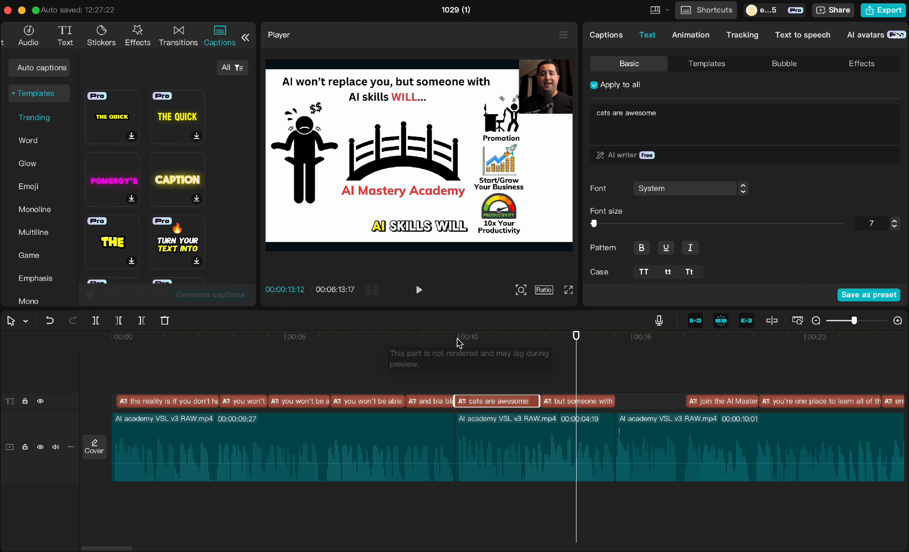
# Play back the caption beginning "but someone with" up to the clip's end and look over the captions that follow.
pyautogui.click(457, 345)
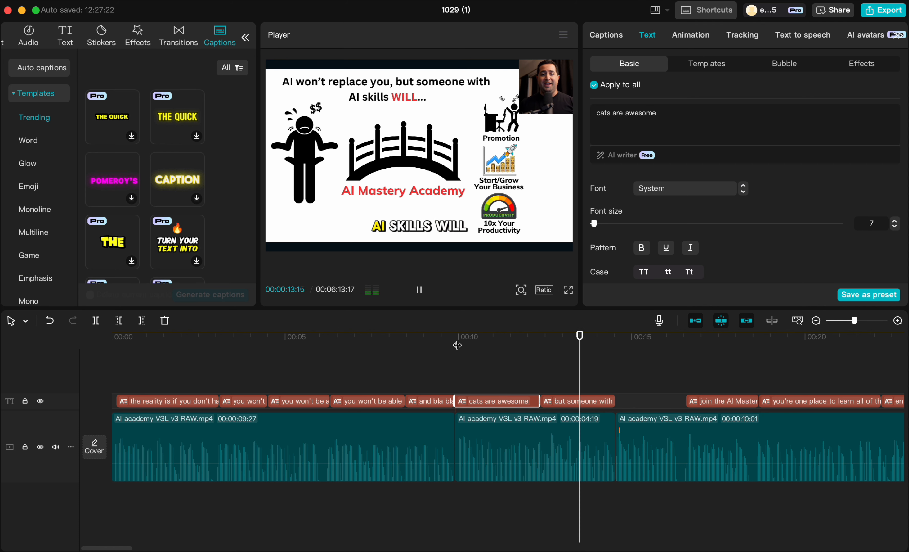
pyautogui.press('space')
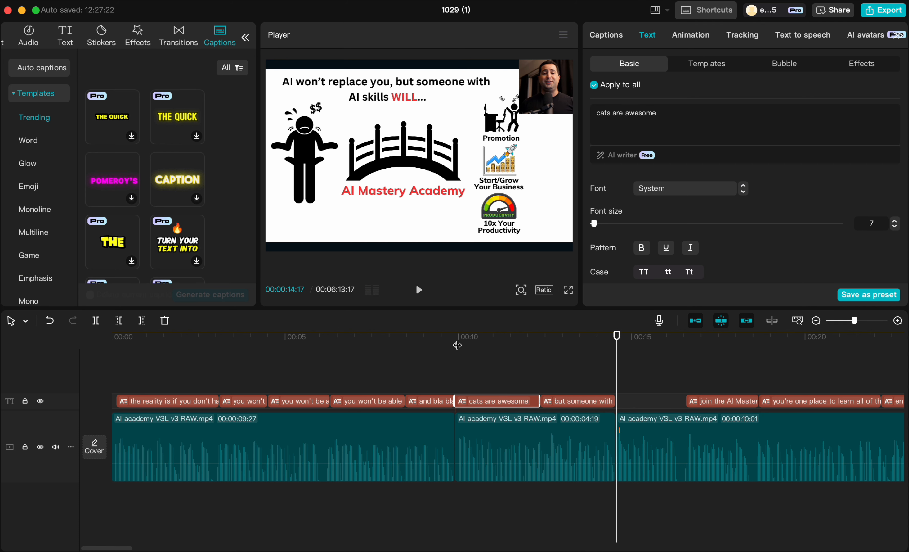
pyautogui.hscroll(6, 449, 403)
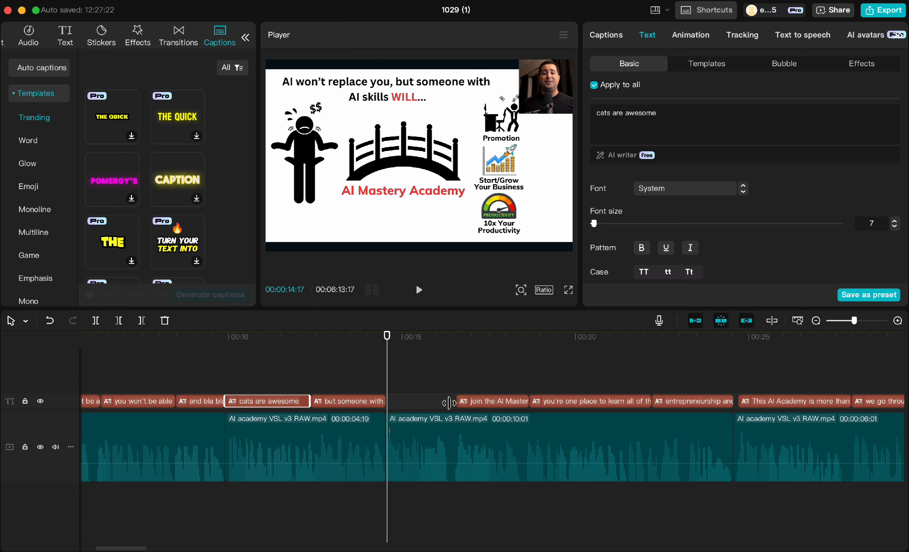
pyautogui.hscroll(4, 449, 403)
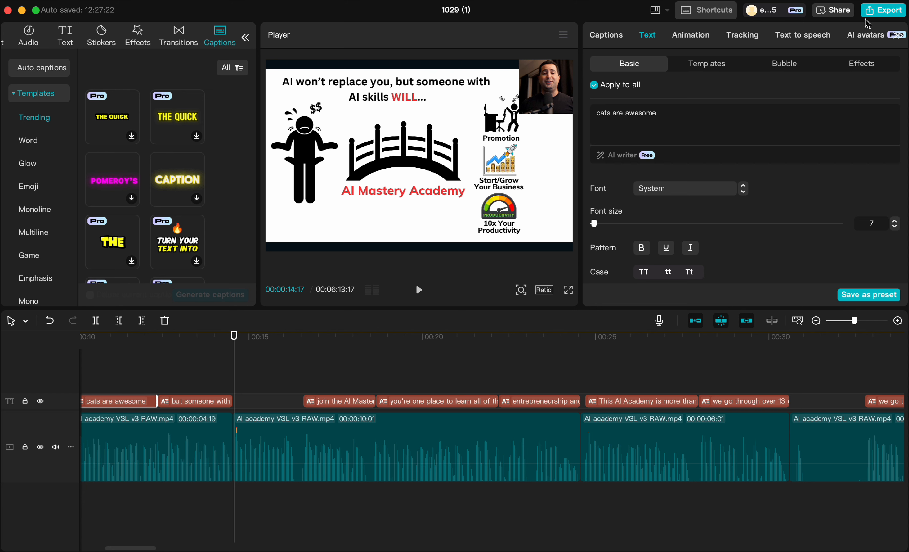
# Export the project as "awesome video" in 4K resolution, with recommended bit rate, H.264 codec, mp4 format and 30fps.
pyautogui.click(883, 11)
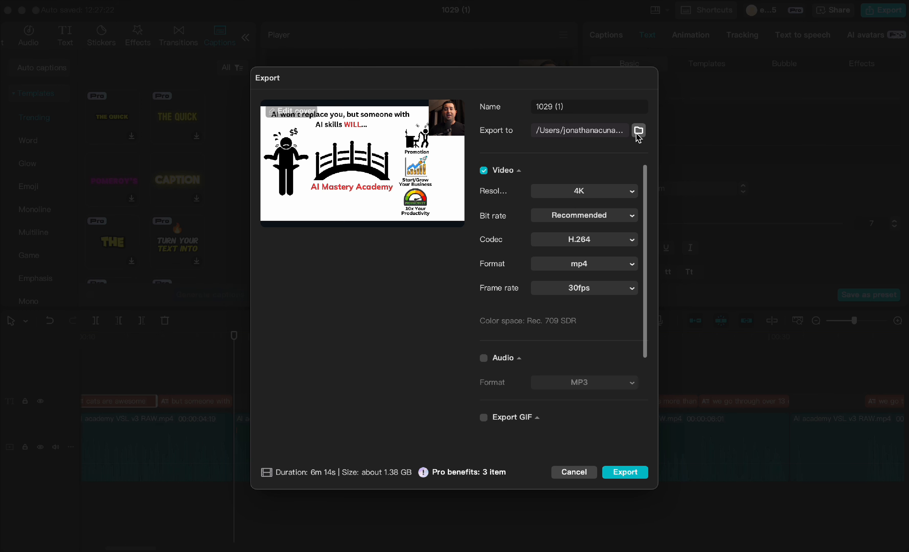
pyautogui.click(599, 109)
pyautogui.write('awesome video')
pyautogui.click(555, 197)
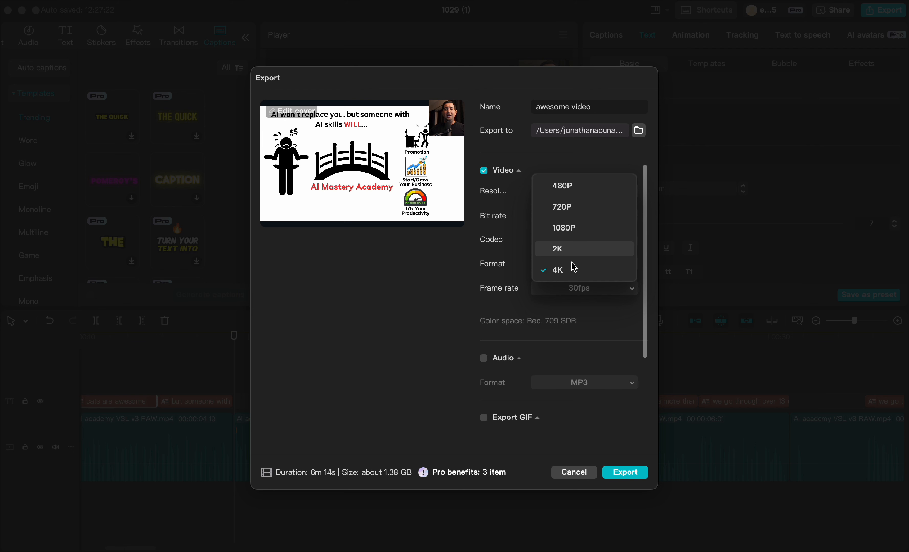
pyautogui.click(565, 157)
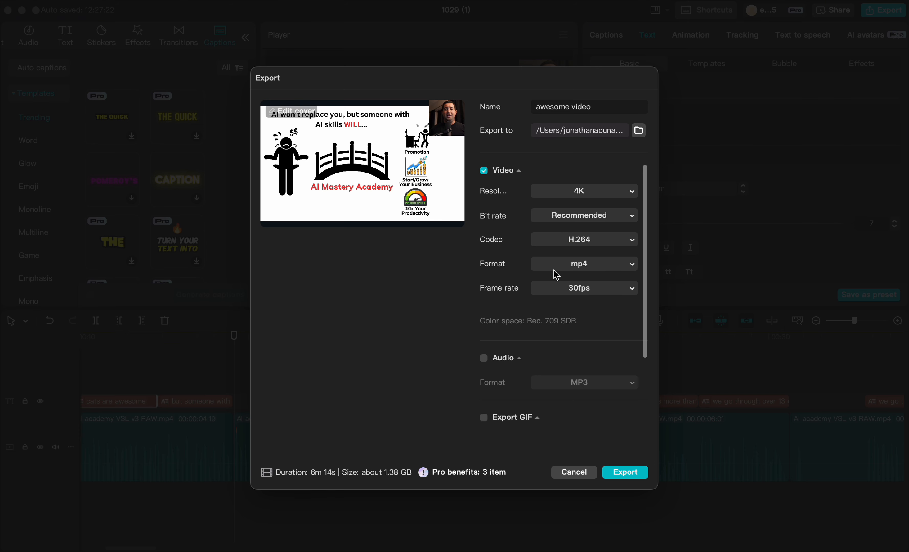
pyautogui.click(615, 475)
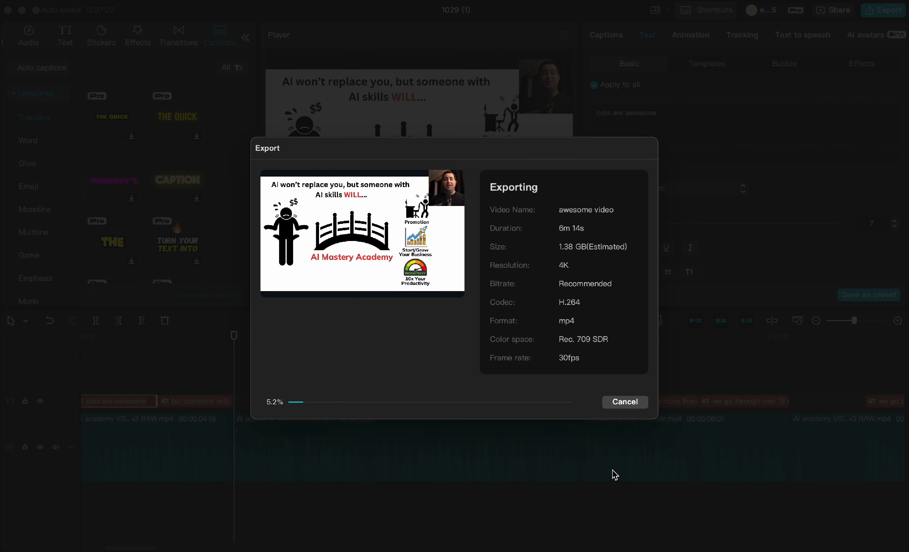